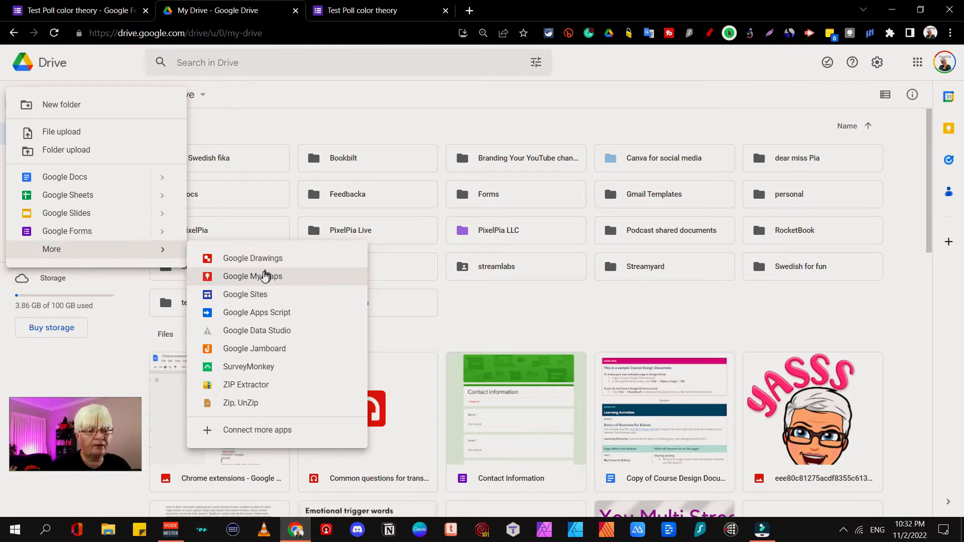
{"action": "left_click", "coordinate": [552, 227]}
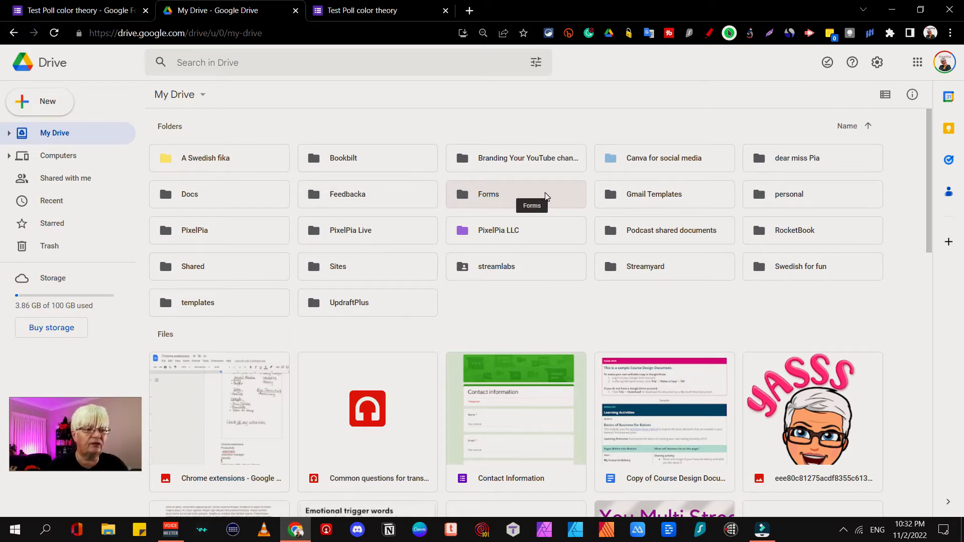
{"action": "left_click", "coordinate": [38, 106]}
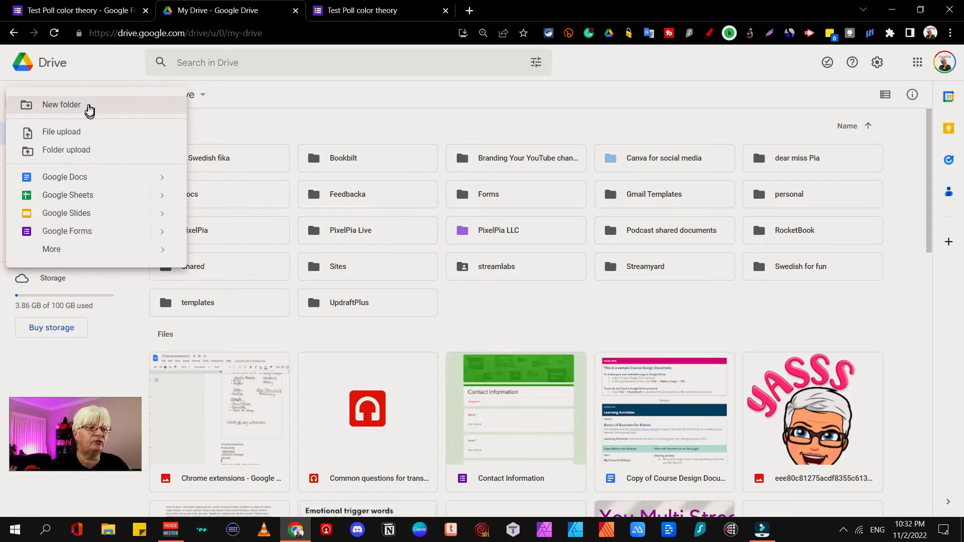
{"action": "left_click", "coordinate": [455, 124]}
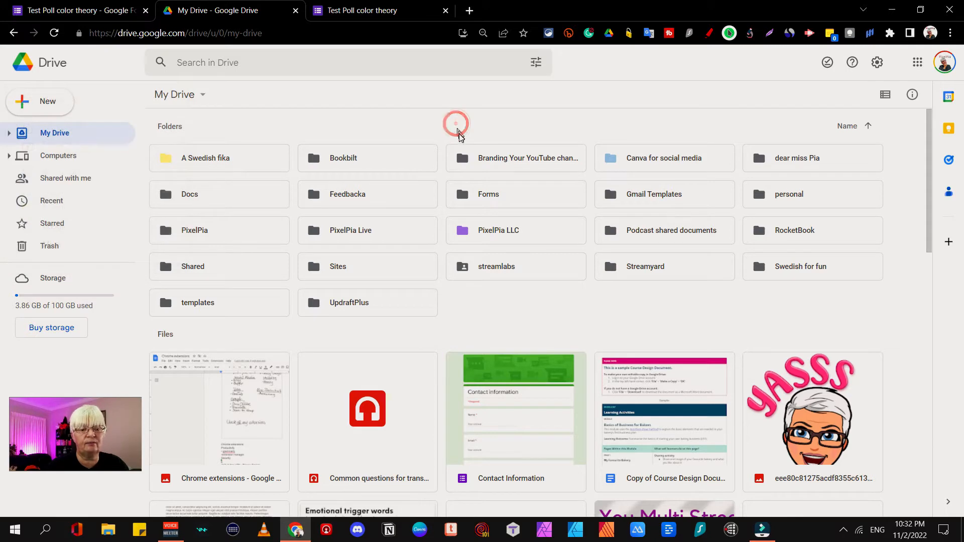
{"action": "left_click", "coordinate": [42, 103]}
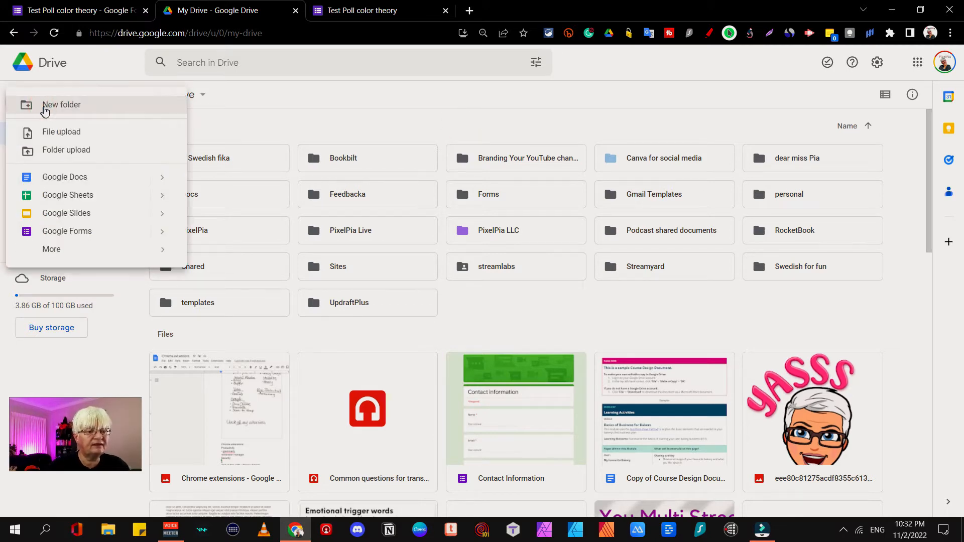
Step: Review the finished Test Poll color theory form, from its header image and contact fields through the color questions
{"action": "left_click", "coordinate": [378, 7]}
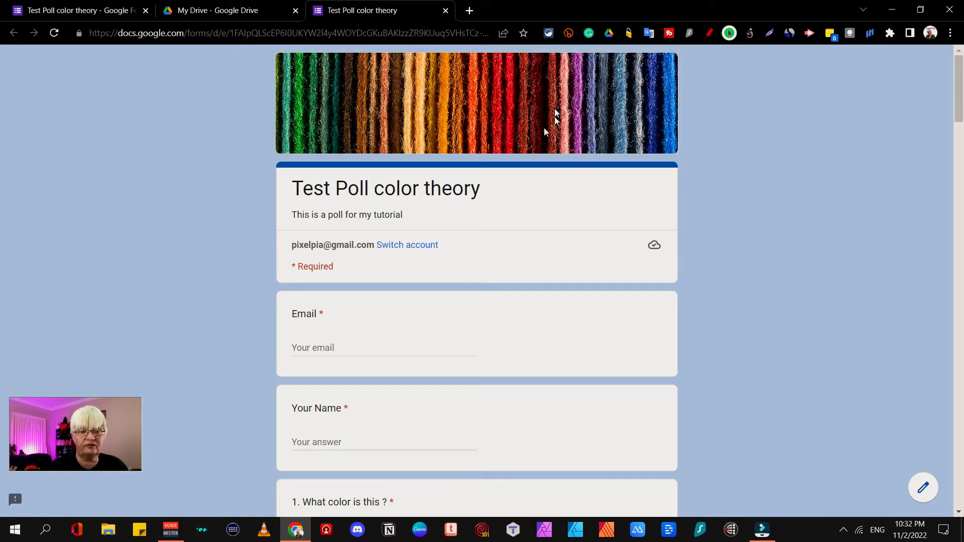
{"action": "scroll", "coordinate": [719, 175], "scroll_direction": "down", "scroll_amount": 10}
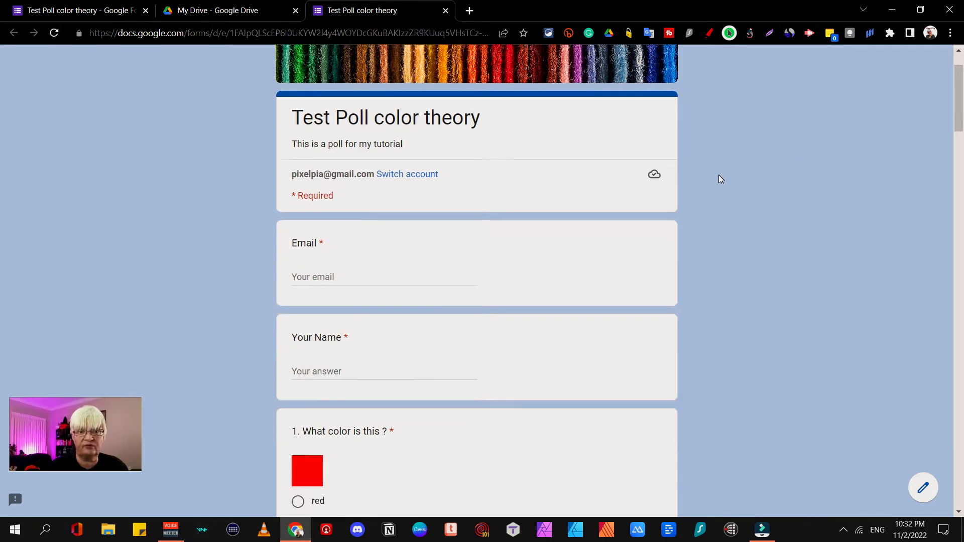
{"action": "scroll", "coordinate": [718, 175], "scroll_direction": "down", "scroll_amount": 20}
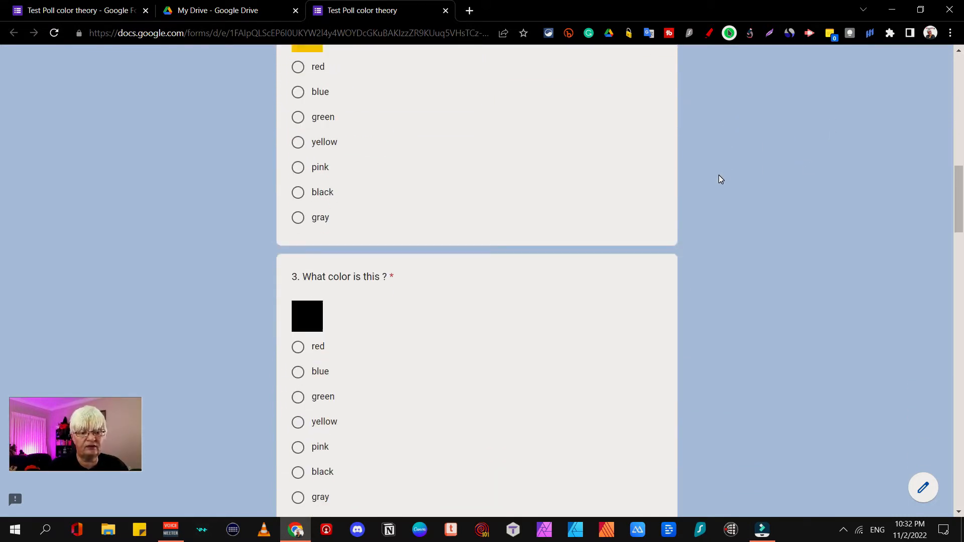
{"action": "scroll", "coordinate": [718, 175], "scroll_direction": "down", "scroll_amount": 10}
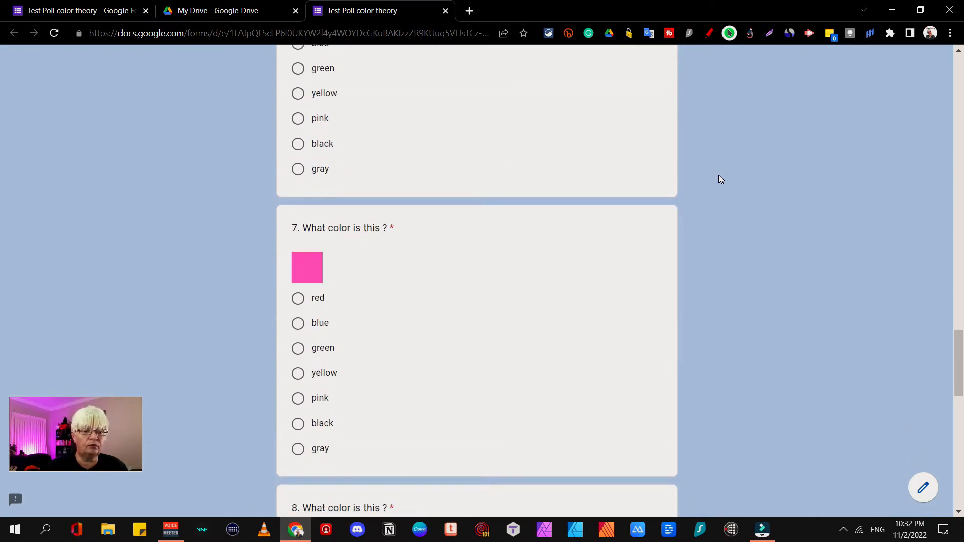
{"action": "scroll", "coordinate": [718, 175], "scroll_direction": "up", "scroll_amount": 5}
{"action": "scroll", "coordinate": [719, 174], "scroll_direction": "up", "scroll_amount": 12}
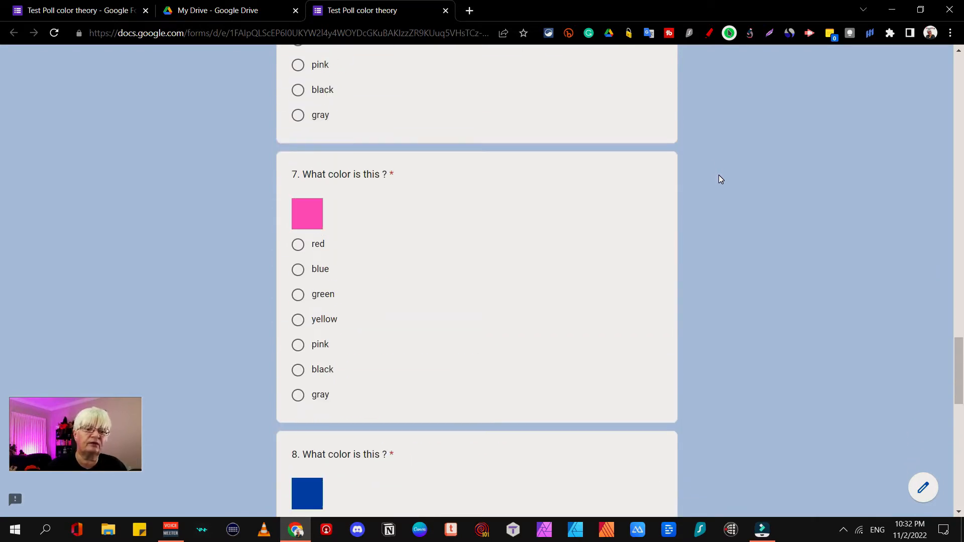
{"action": "scroll", "coordinate": [718, 174], "scroll_direction": "down", "scroll_amount": 9}
{"action": "scroll", "coordinate": [719, 191], "scroll_direction": "down", "scroll_amount": 4}
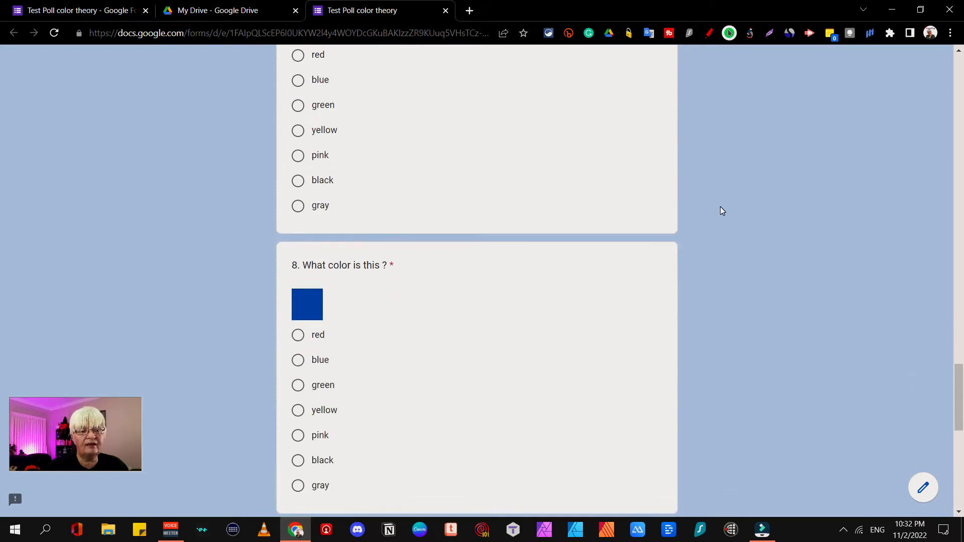
{"action": "scroll", "coordinate": [713, 212], "scroll_direction": "down", "scroll_amount": 3}
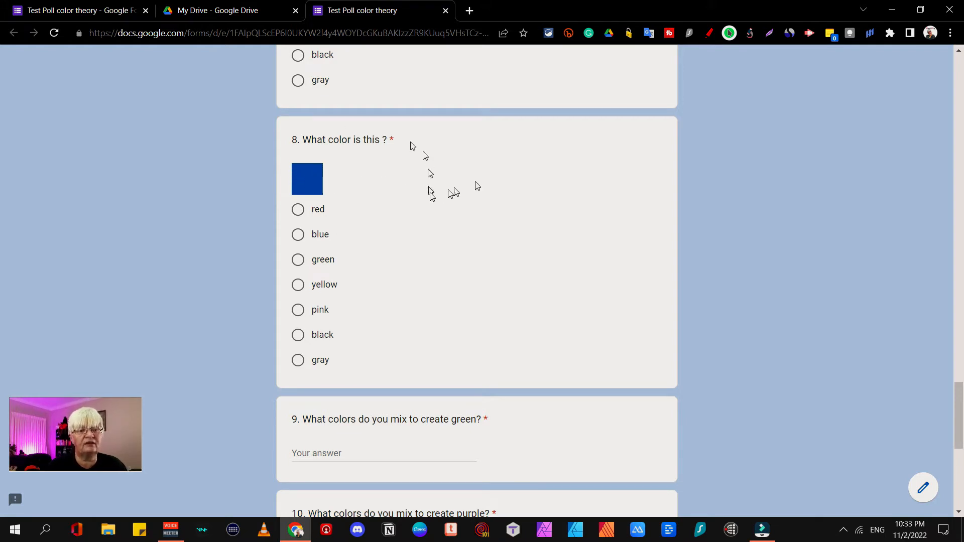
{"action": "scroll", "coordinate": [522, 251], "scroll_direction": "down", "scroll_amount": 4}
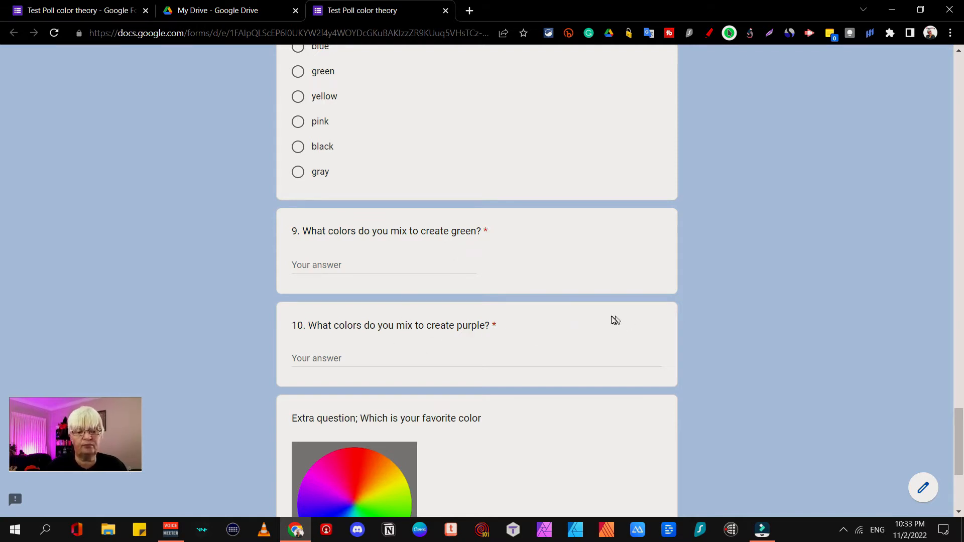
{"action": "scroll", "coordinate": [610, 318], "scroll_direction": "down", "scroll_amount": 4}
{"action": "scroll", "coordinate": [485, 361], "scroll_direction": "up", "scroll_amount": 6}
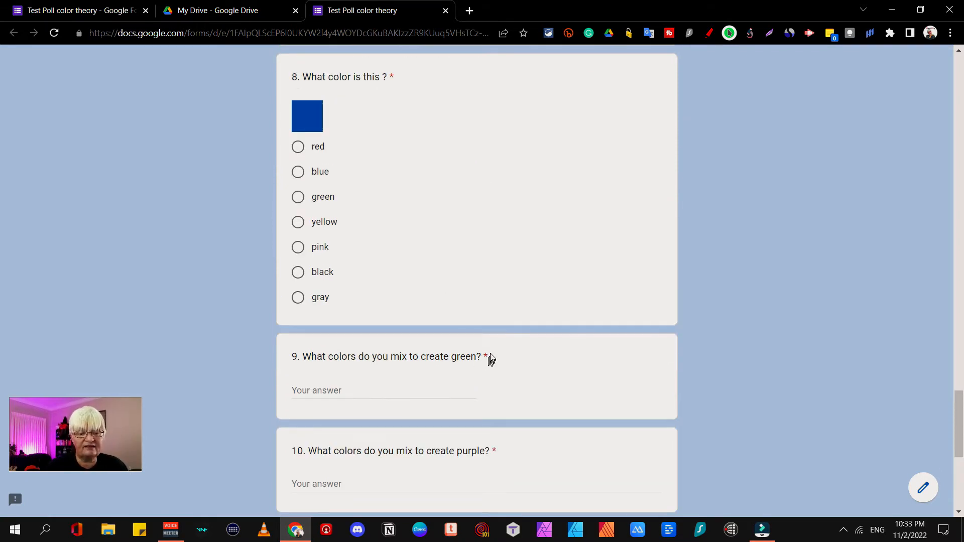
{"action": "scroll", "coordinate": [520, 362], "scroll_direction": "up", "scroll_amount": 20}
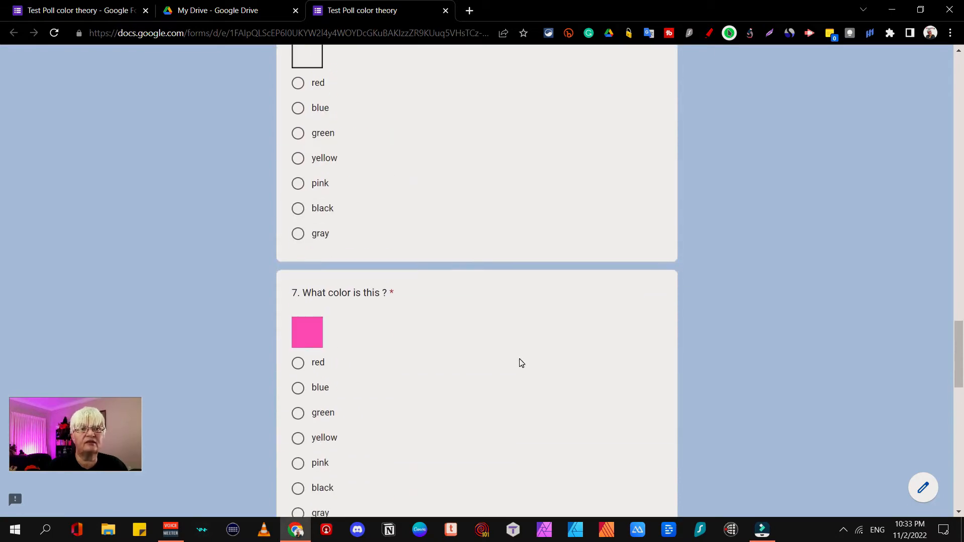
{"action": "scroll", "coordinate": [520, 362], "scroll_direction": "up", "scroll_amount": 2}
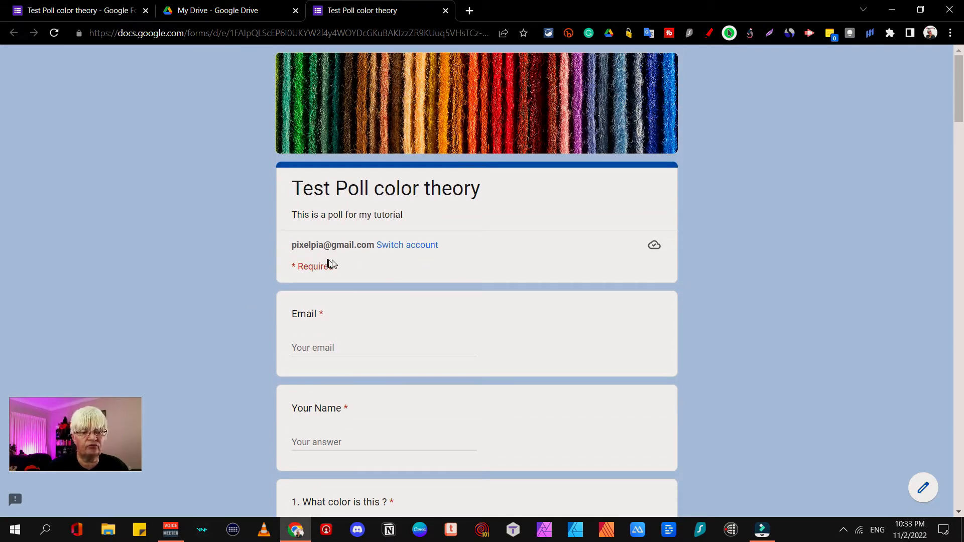
Step: Look at the answer choices of the extra favorite-color question, and close the finished poll
{"action": "scroll", "coordinate": [577, 266], "scroll_direction": "down", "scroll_amount": 20}
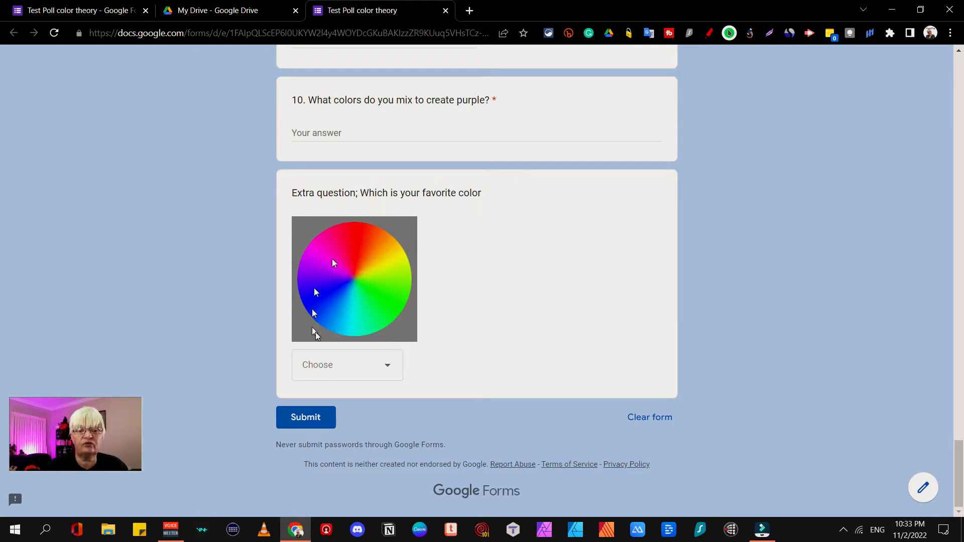
{"action": "left_click", "coordinate": [393, 370]}
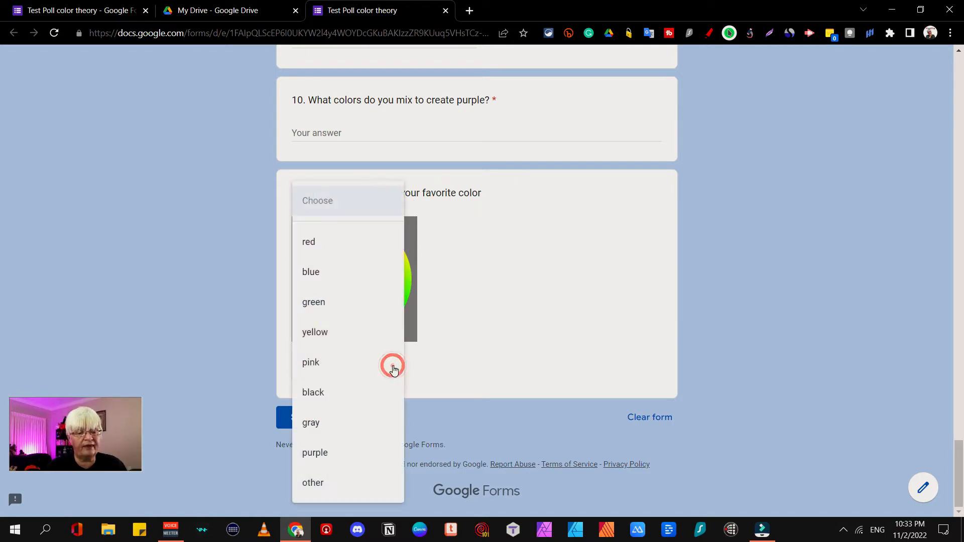
{"action": "left_click", "coordinate": [546, 339]}
{"action": "left_click", "coordinate": [446, 11]}
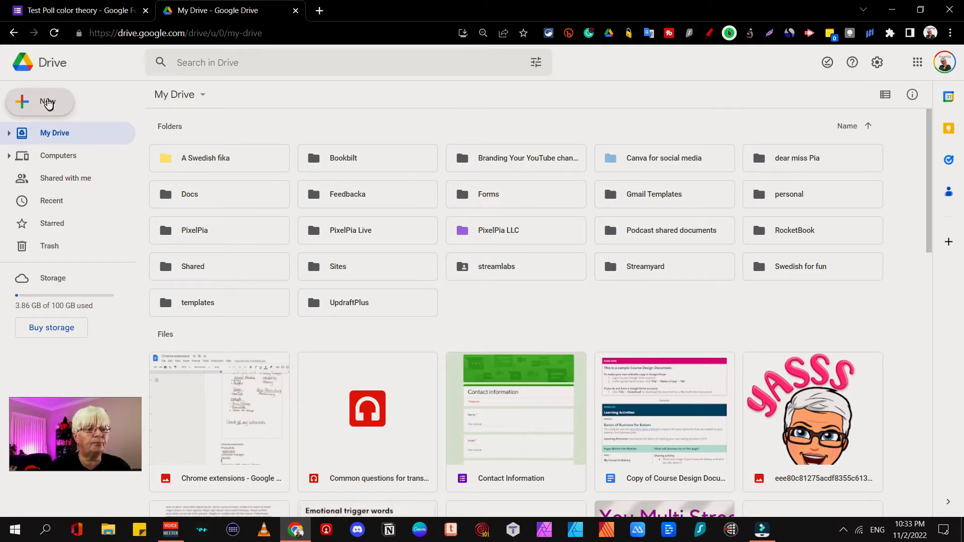
Step: Create a blank Google Forms form from My Drive
{"action": "left_click", "coordinate": [48, 102]}
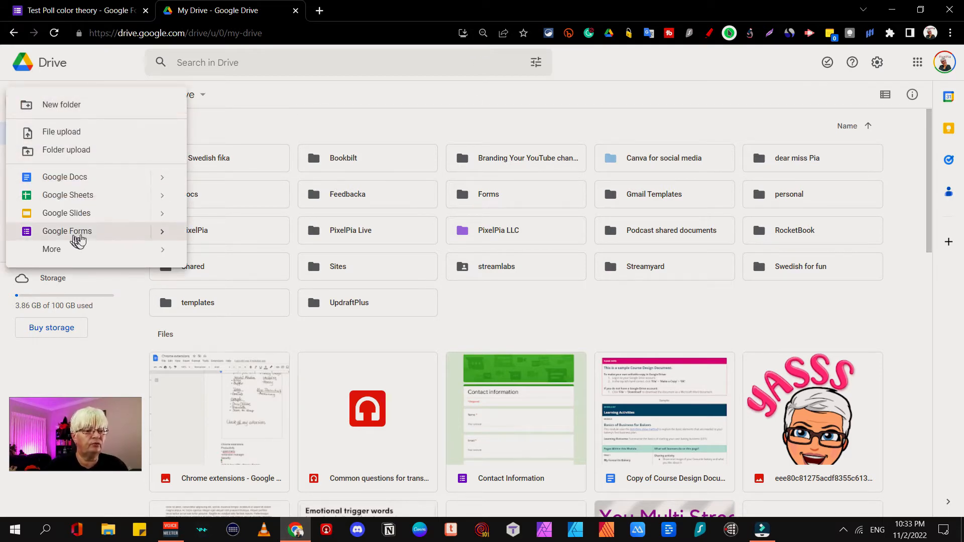
{"action": "mouse_move", "coordinate": [170, 235]}
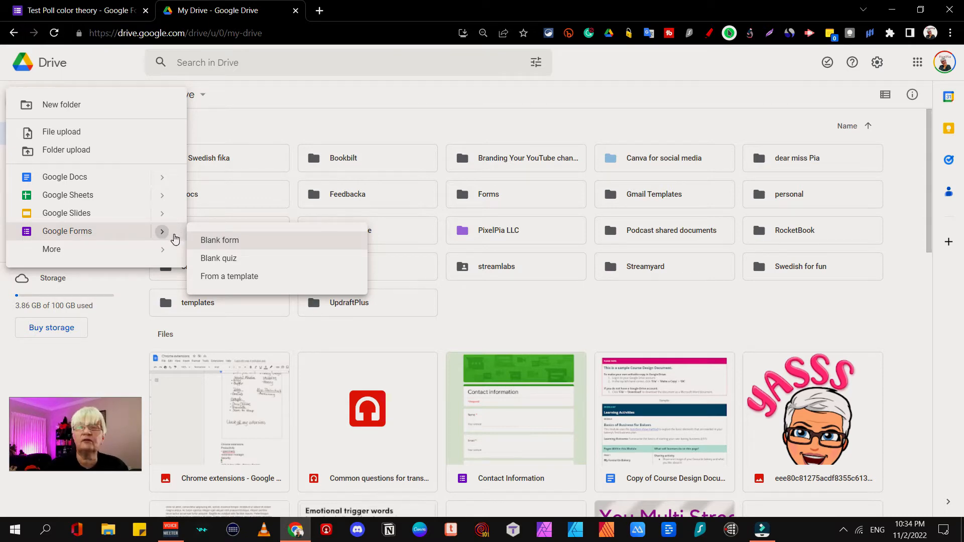
{"action": "left_click", "coordinate": [266, 242]}
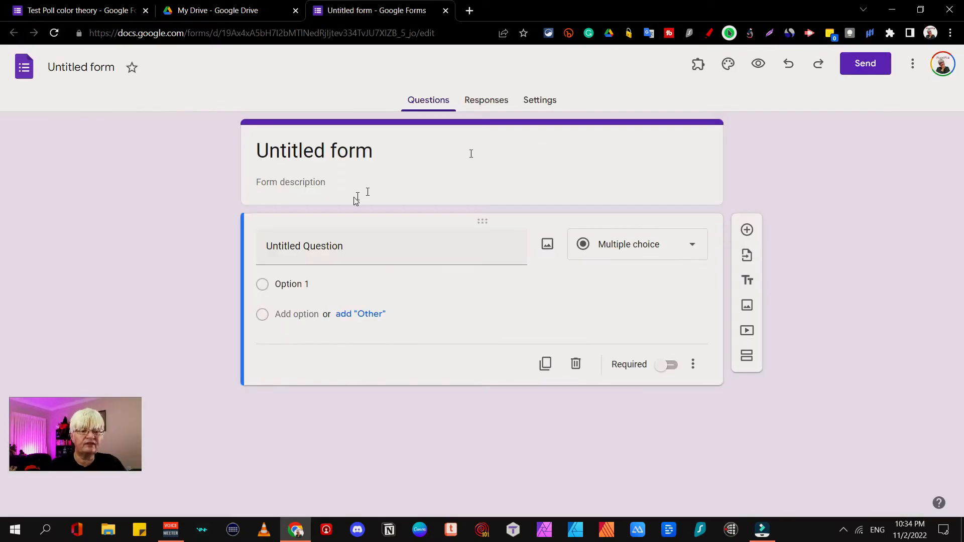
Step: Title the form "Test poll" and enter "just a test" as its description
{"action": "left_click", "coordinate": [310, 150]}
{"action": "left_click_drag", "start_coordinate": [389, 148], "coordinate": [159, 153]}
{"action": "type", "text": "Test poll"}
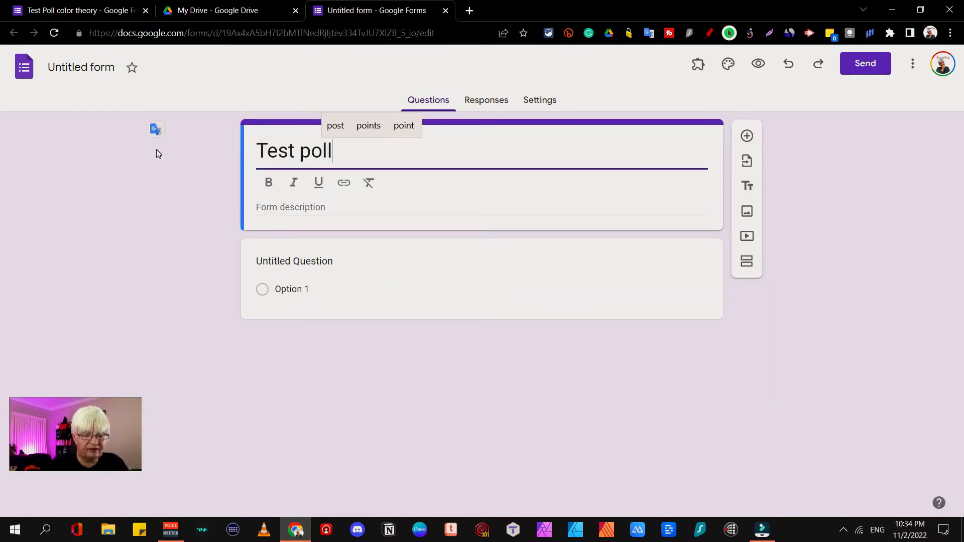
{"action": "left_click", "coordinate": [275, 210]}
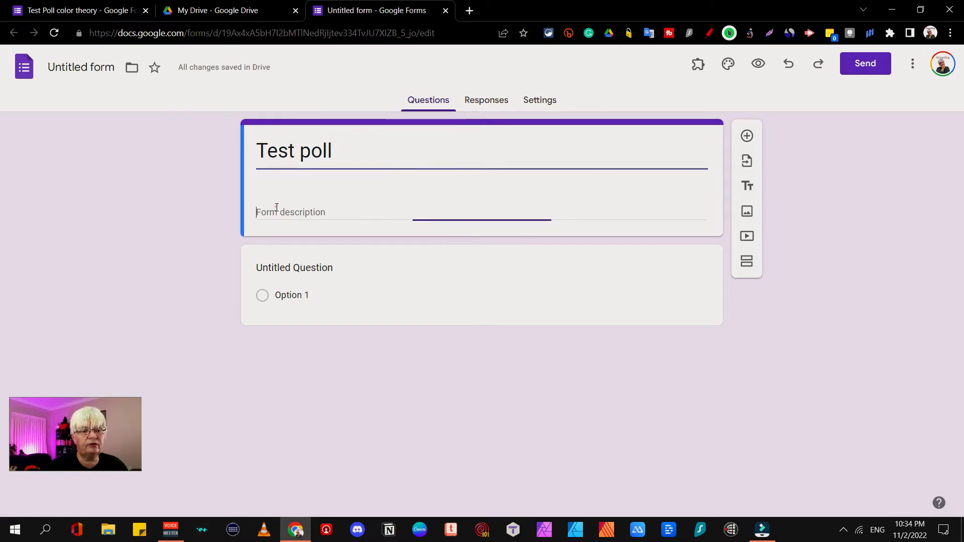
{"action": "type", "text": "just "}
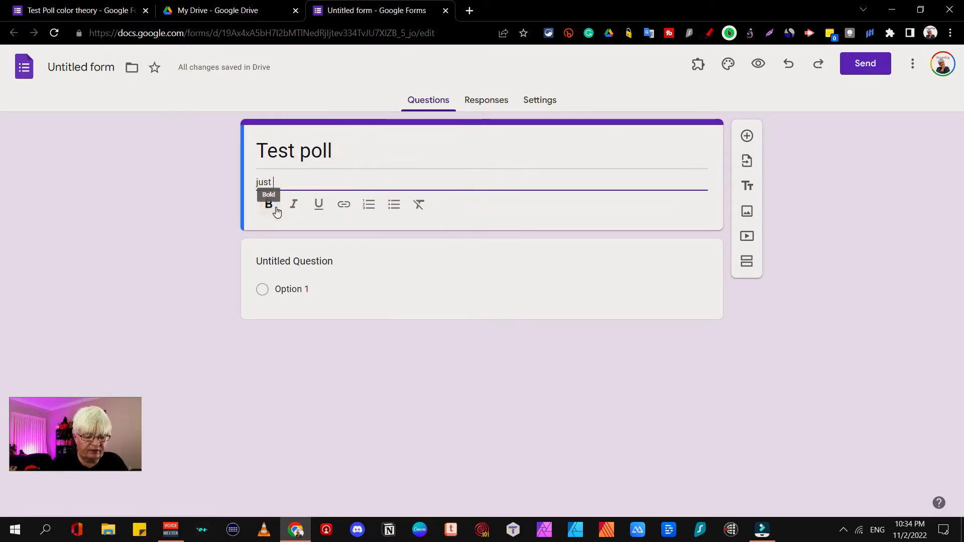
{"action": "type", "text": "a test"}
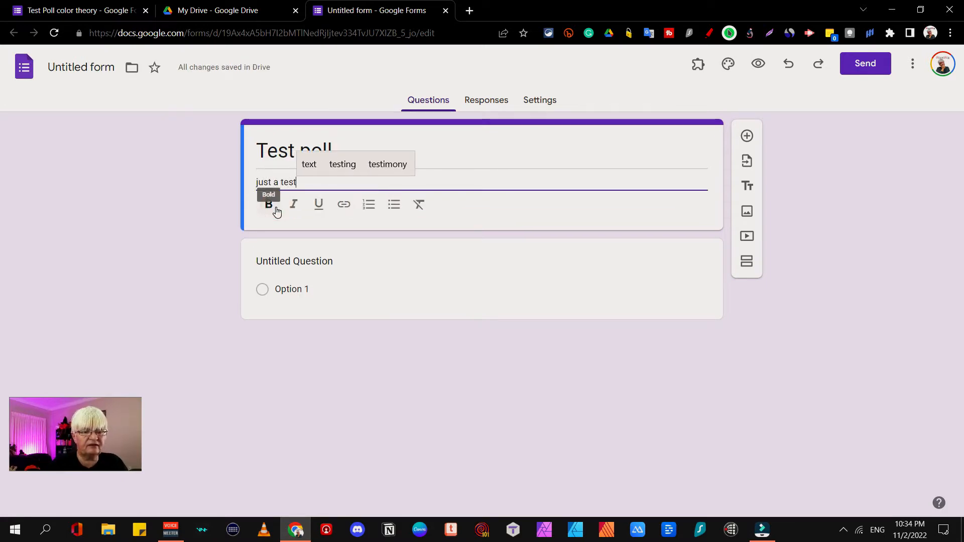
Step: Turn the untitled first question into a "Your Name" question with the Short answer type
{"action": "left_click", "coordinate": [376, 296]}
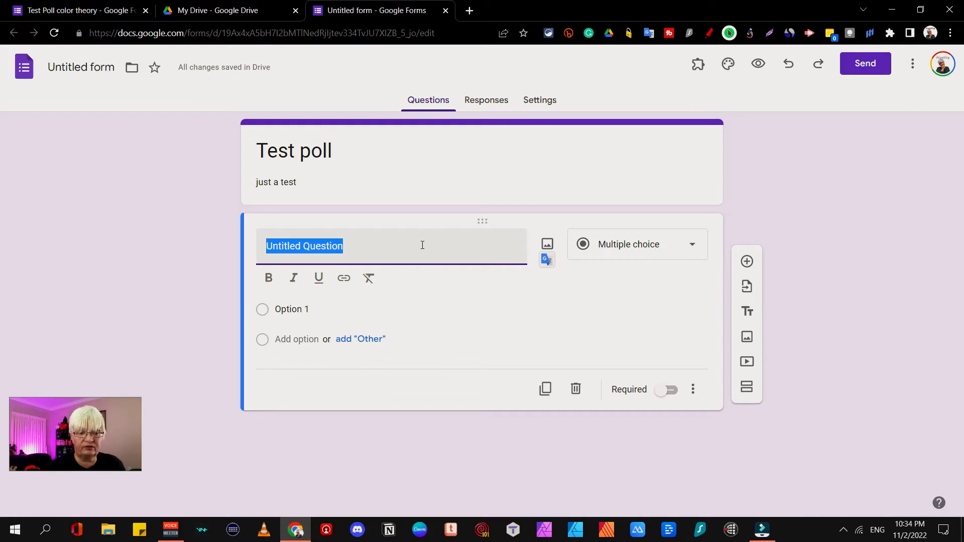
{"action": "type", "text": "Your Name"}
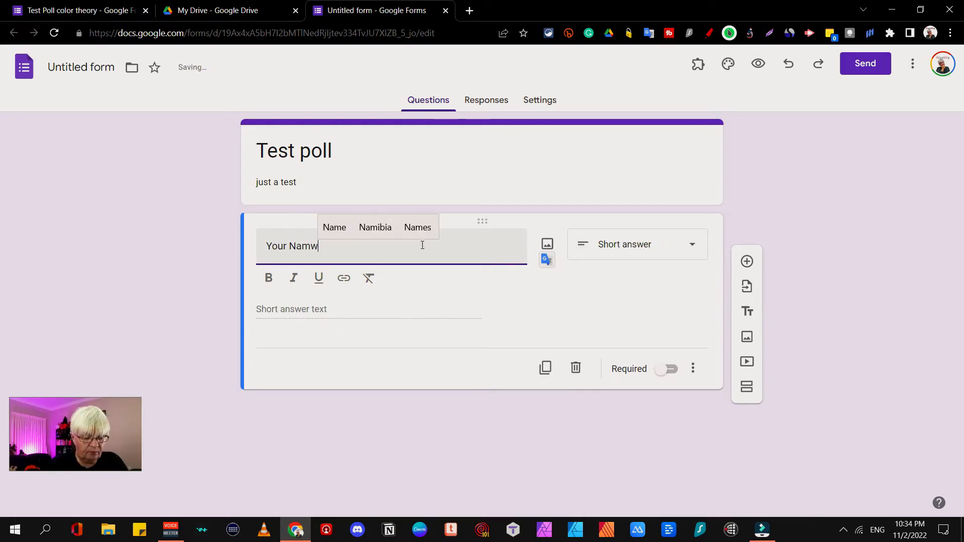
{"action": "left_click", "coordinate": [692, 244]}
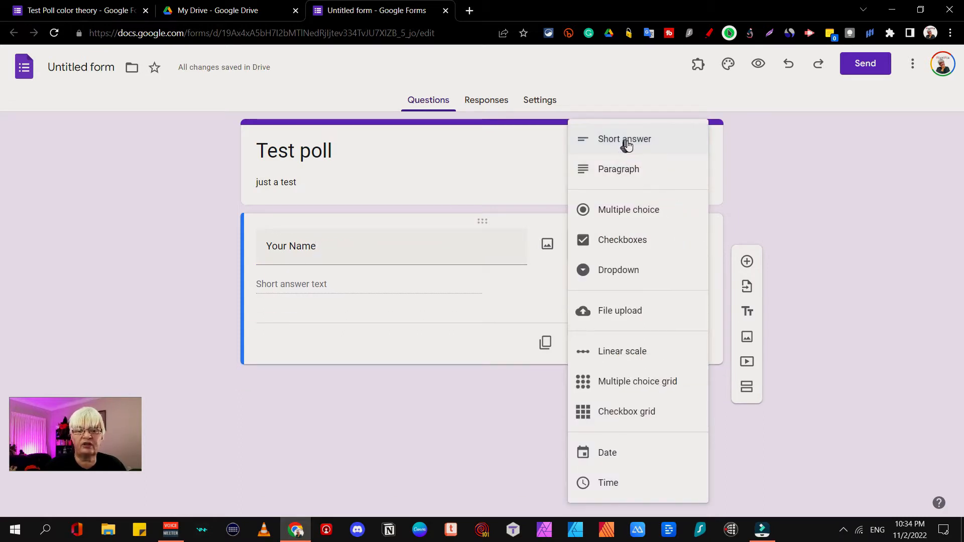
{"action": "left_click", "coordinate": [616, 144]}
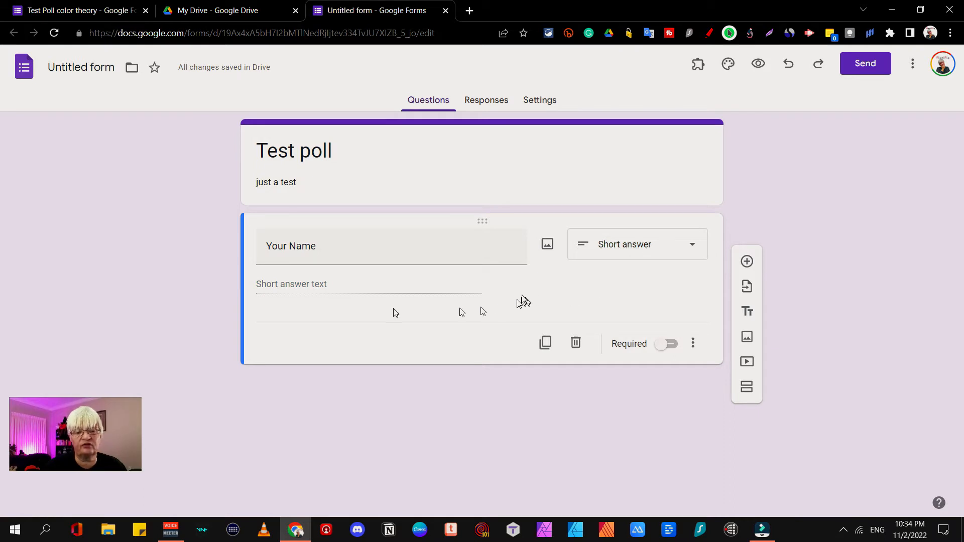
{"action": "left_click", "coordinate": [671, 345]}
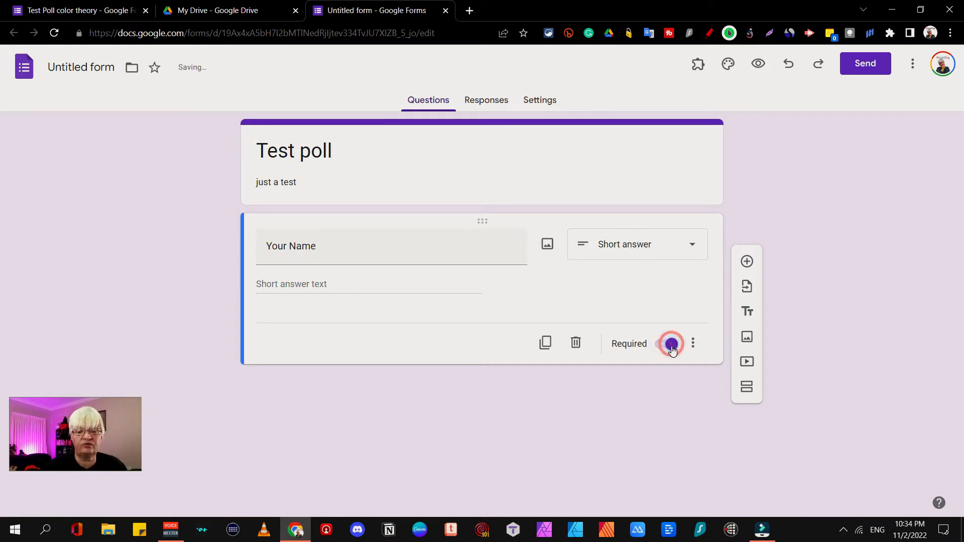
{"action": "left_click", "coordinate": [667, 346]}
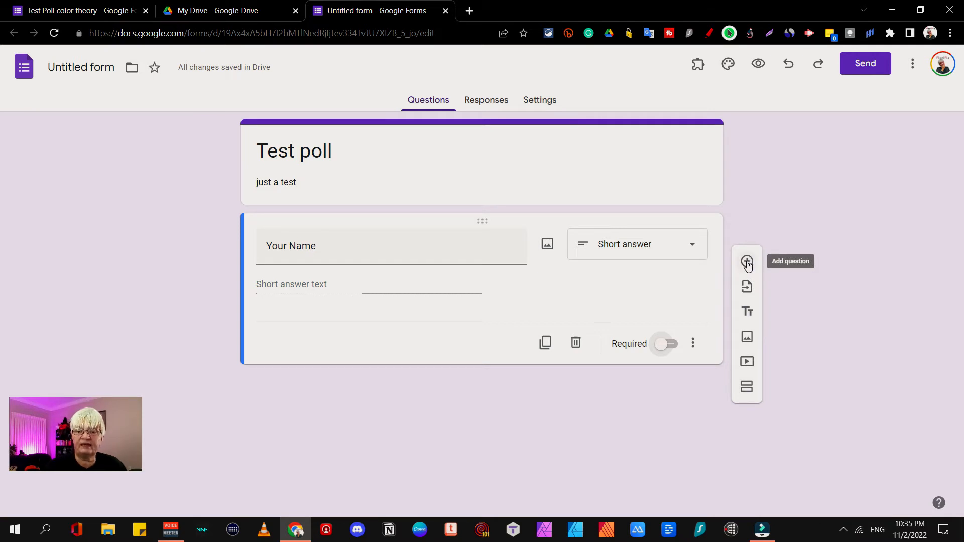
{"action": "left_click", "coordinate": [746, 290]}
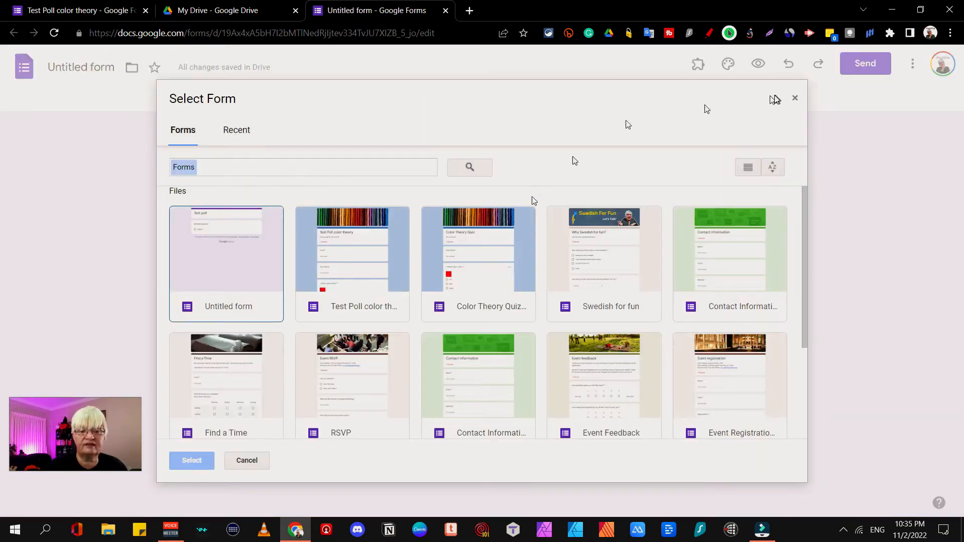
{"action": "left_click", "coordinate": [792, 99]}
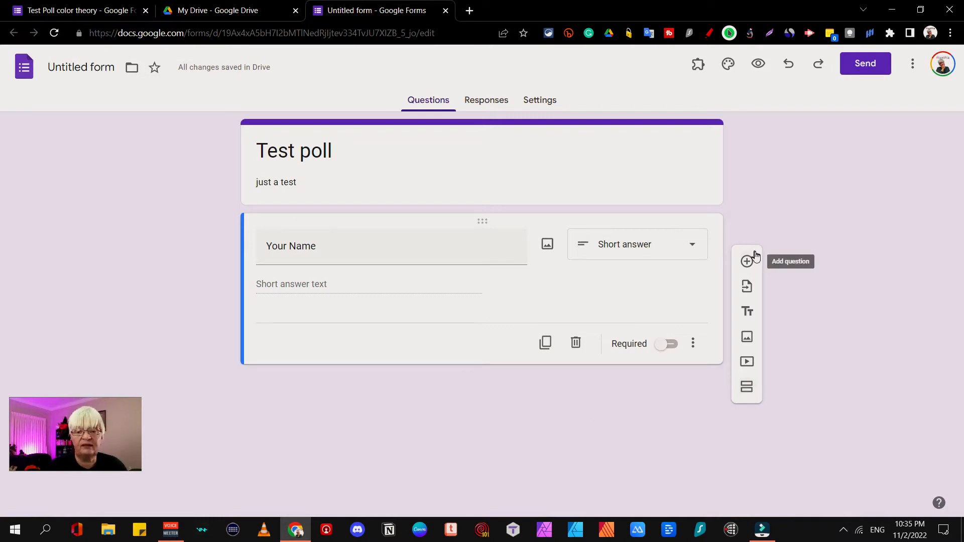
Step: Add a question reading "1. What color is this?" and upload the "blue" image file from the forms poll folder to it
{"action": "left_click", "coordinate": [746, 263]}
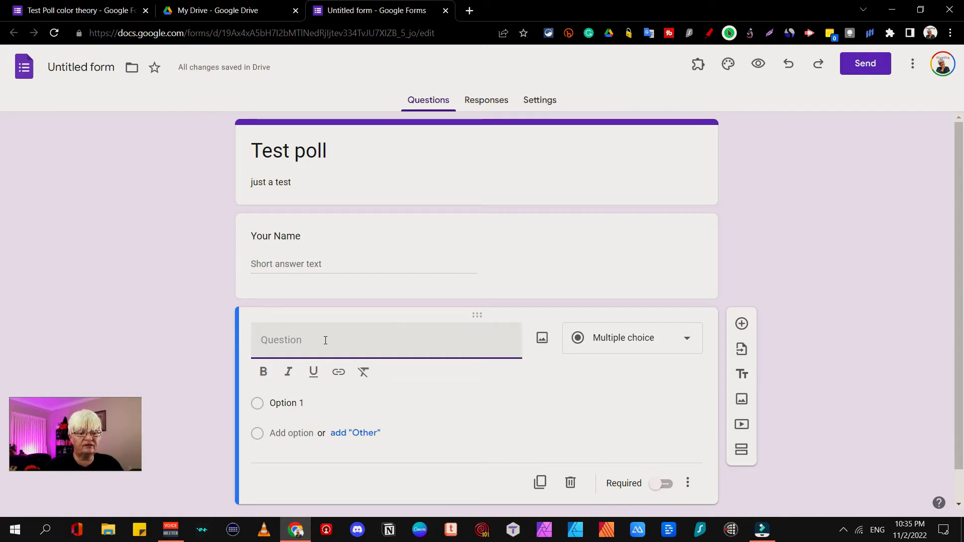
{"action": "type", "text": "1. What "}
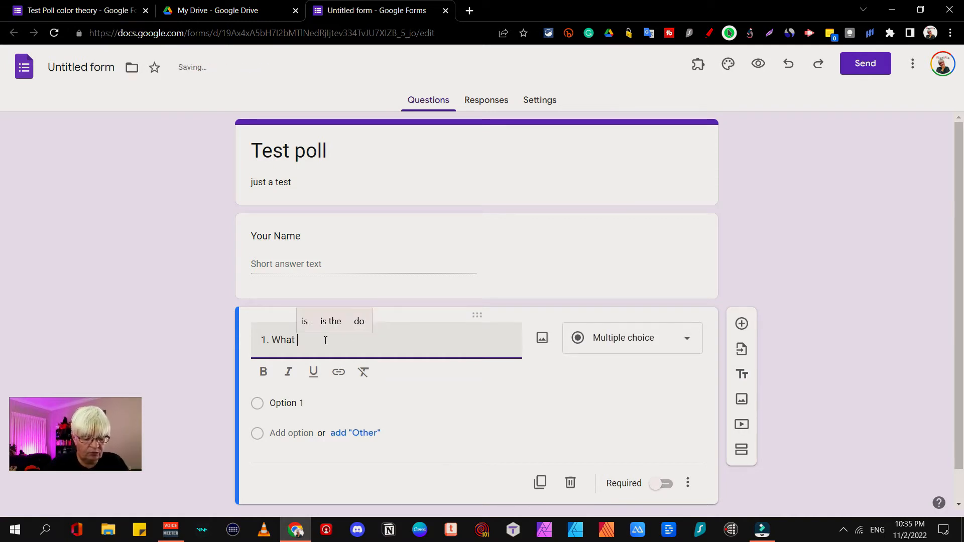
{"action": "type", "text": "color is this?"}
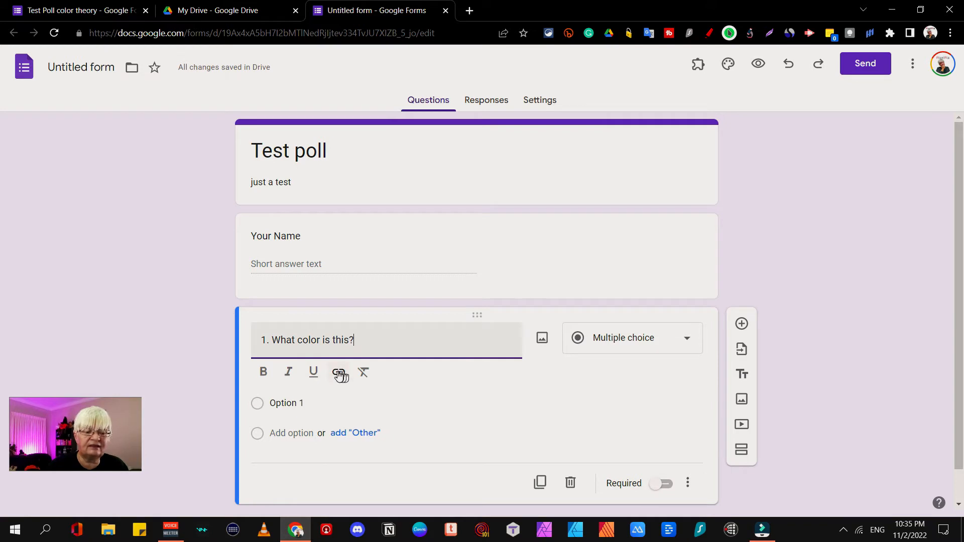
{"action": "left_click", "coordinate": [546, 341]}
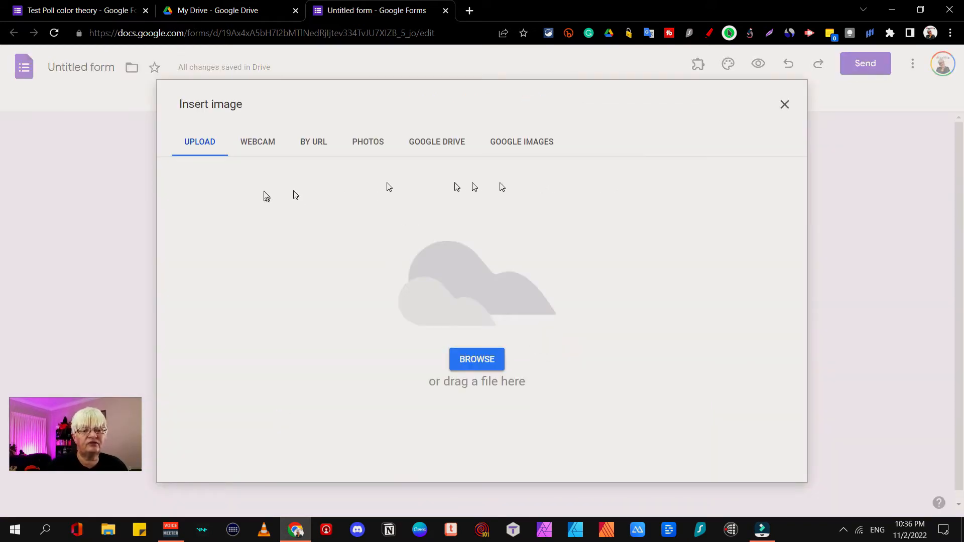
{"action": "left_click", "coordinate": [491, 360]}
{"action": "left_click", "coordinate": [229, 120]}
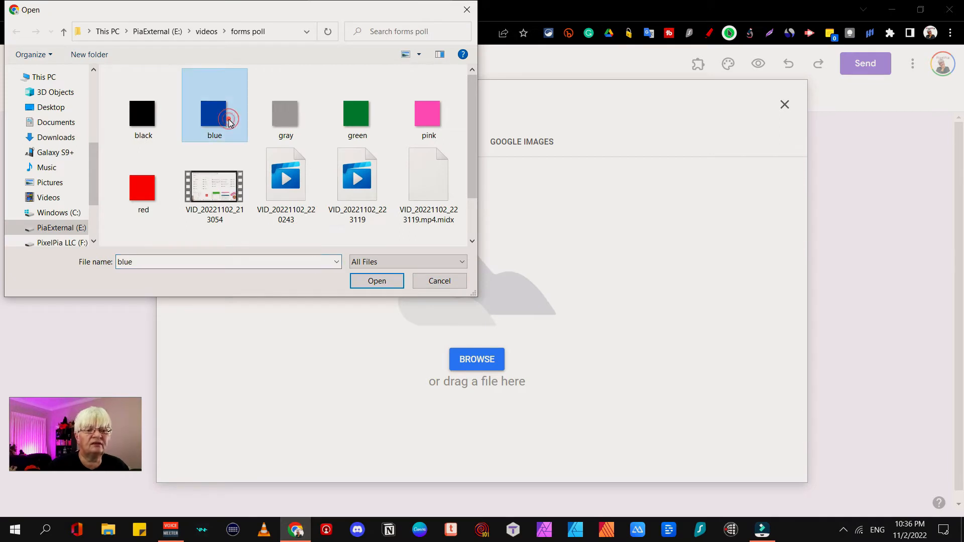
{"action": "left_click", "coordinate": [393, 279]}
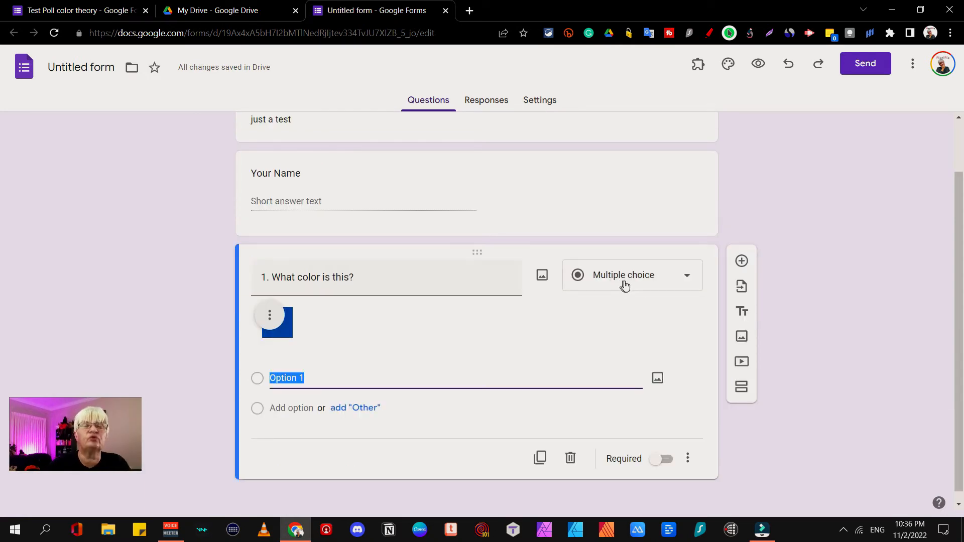
Step: Keep the color question as Multiple choice and enter the options green, red, yellow, blue and black
{"action": "left_click", "coordinate": [670, 277]}
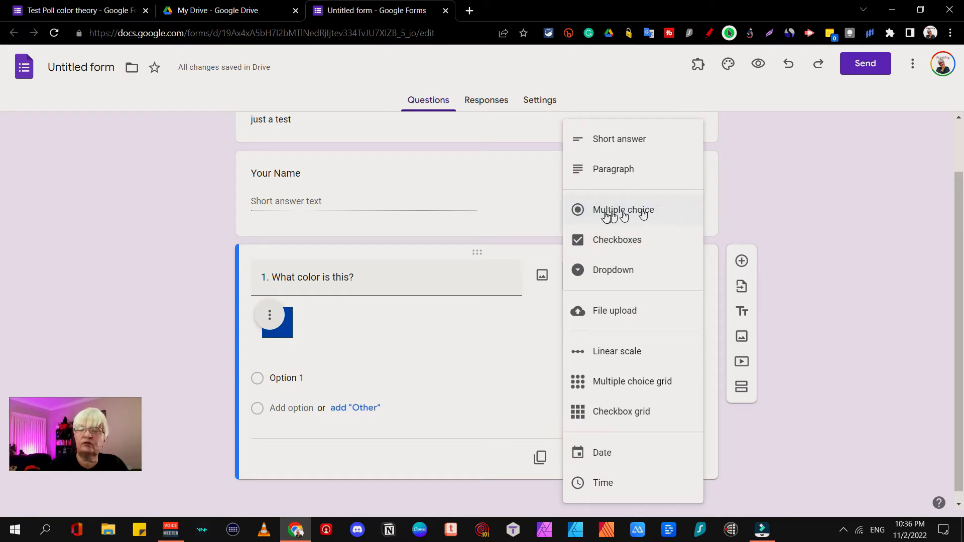
{"action": "left_click", "coordinate": [635, 216]}
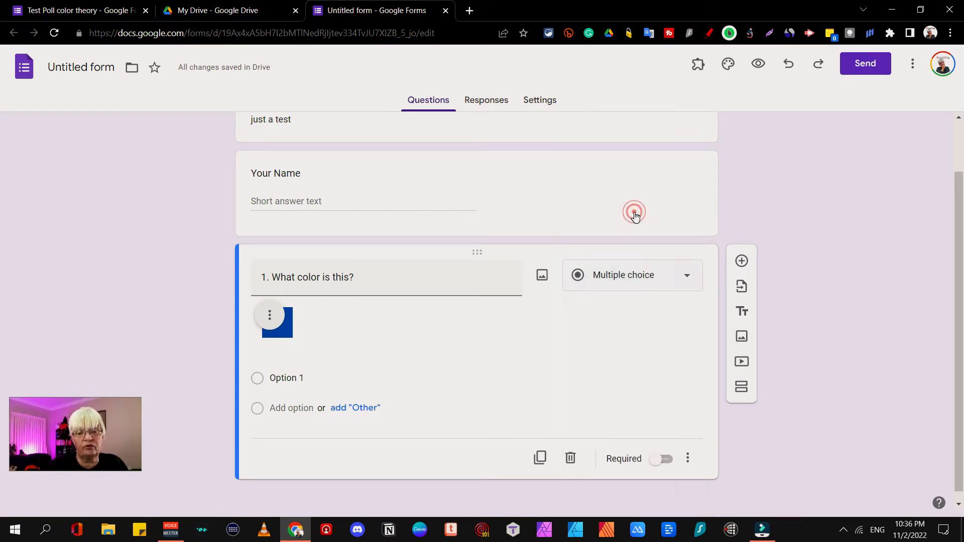
{"action": "left_click", "coordinate": [478, 375]}
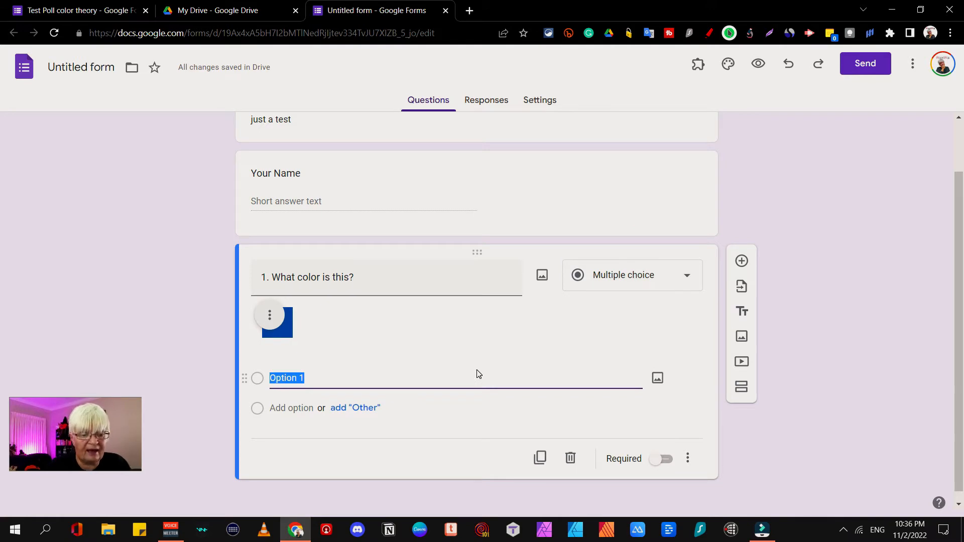
{"action": "type", "text": "green"}
{"action": "key", "text": "Return"}
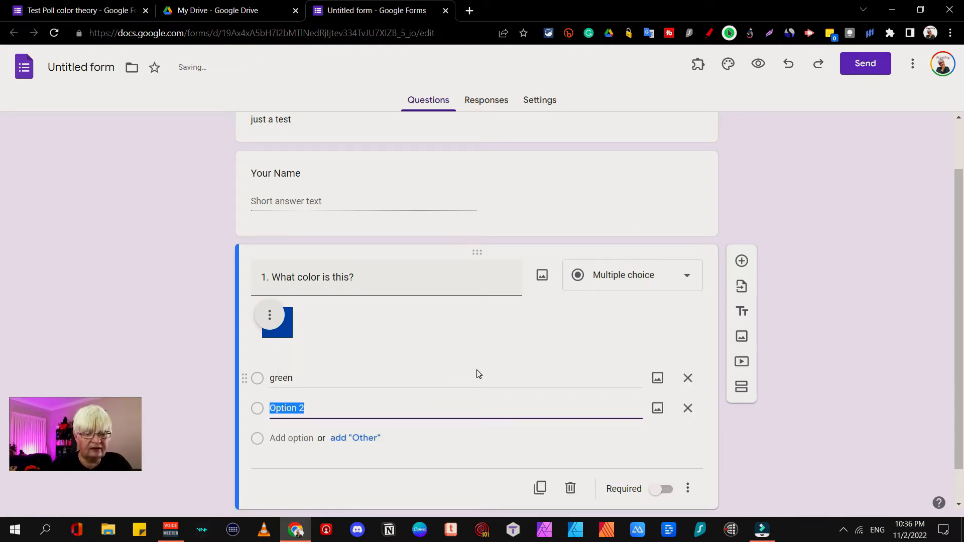
{"action": "type", "text": "red"}
{"action": "key", "text": "Return"}
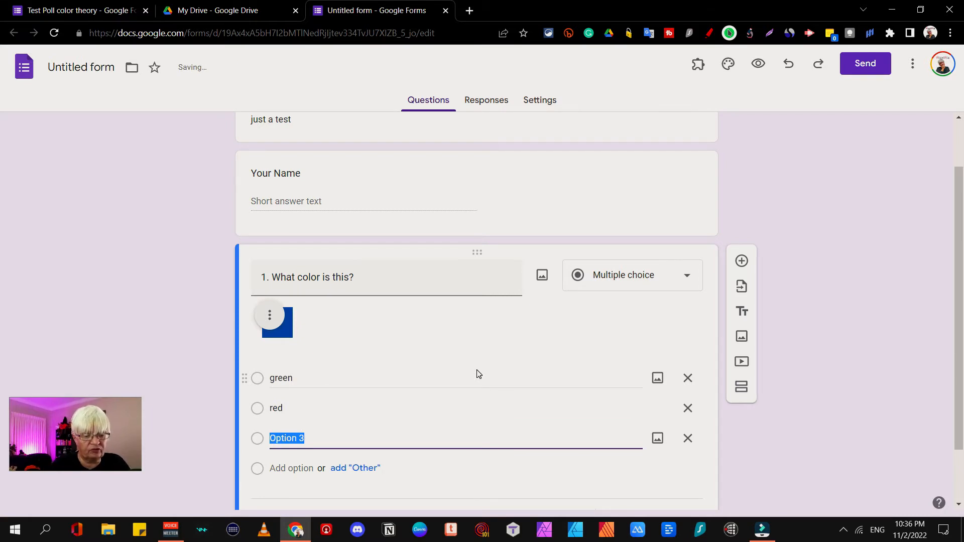
{"action": "type", "text": "yellow"}
{"action": "key", "text": "Return"}
{"action": "type", "text": "blue"}
{"action": "key", "text": "Return"}
{"action": "type", "text": "bla"}
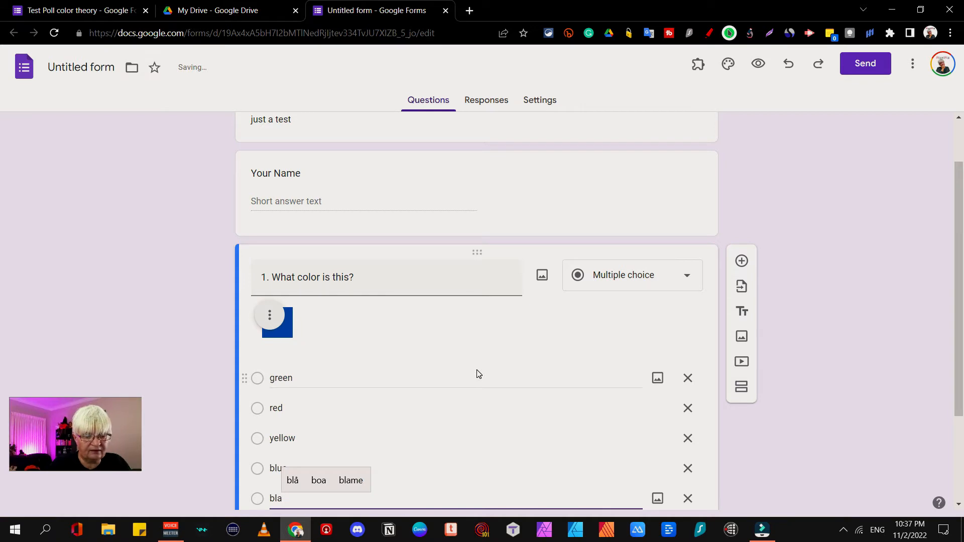
{"action": "type", "text": "ck"}
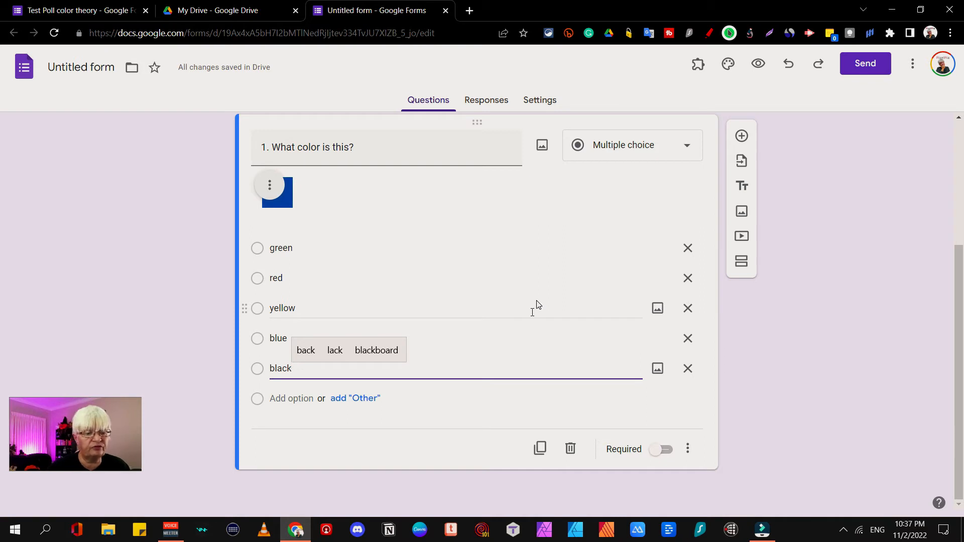
Step: Add an "Other" choice to the color question, try its answer field in the form preview, and close the preview
{"action": "left_click", "coordinate": [360, 399]}
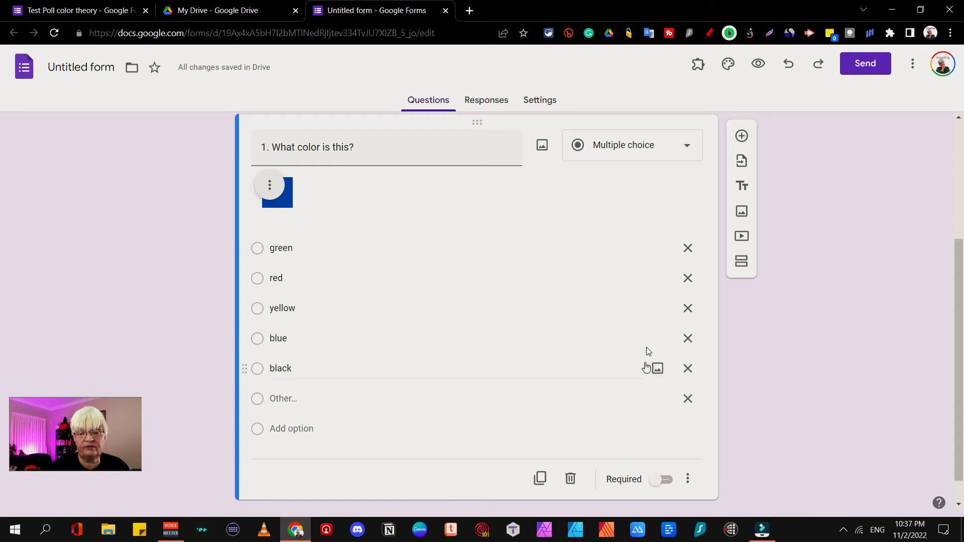
{"action": "left_click", "coordinate": [761, 65]}
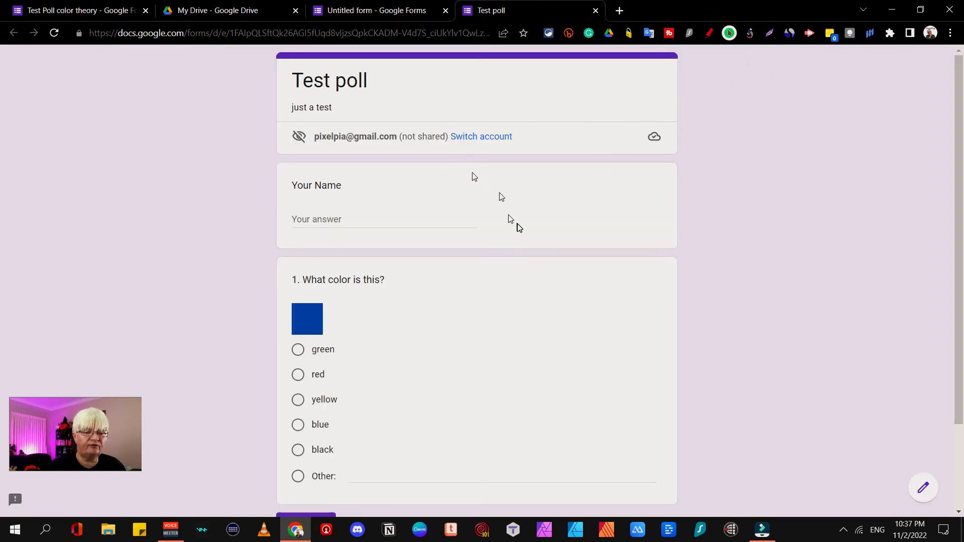
{"action": "scroll", "coordinate": [517, 231], "scroll_direction": "down", "scroll_amount": 2}
{"action": "left_click", "coordinate": [376, 368]}
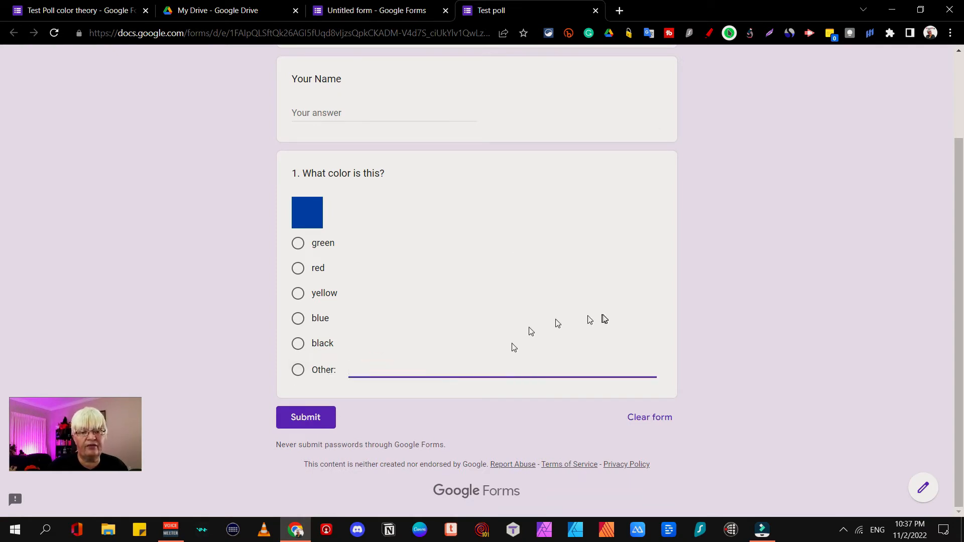
{"action": "left_click", "coordinate": [594, 10]}
Step: Add a required Short answer question reading "What colors do you mix to get purple?" below the first color question
{"action": "left_click", "coordinate": [738, 139]}
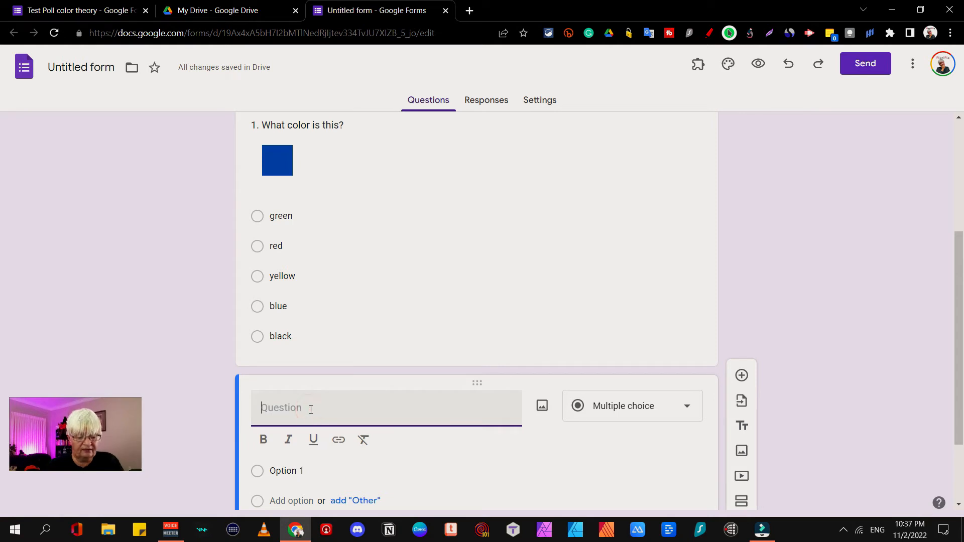
{"action": "type", "text": "What colors do yo"}
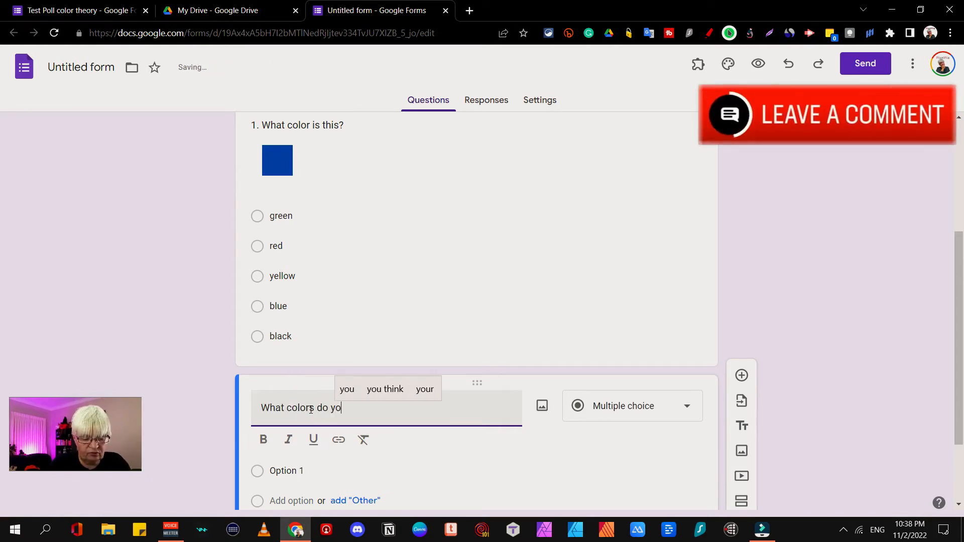
{"action": "type", "text": "u mix to get purple?"}
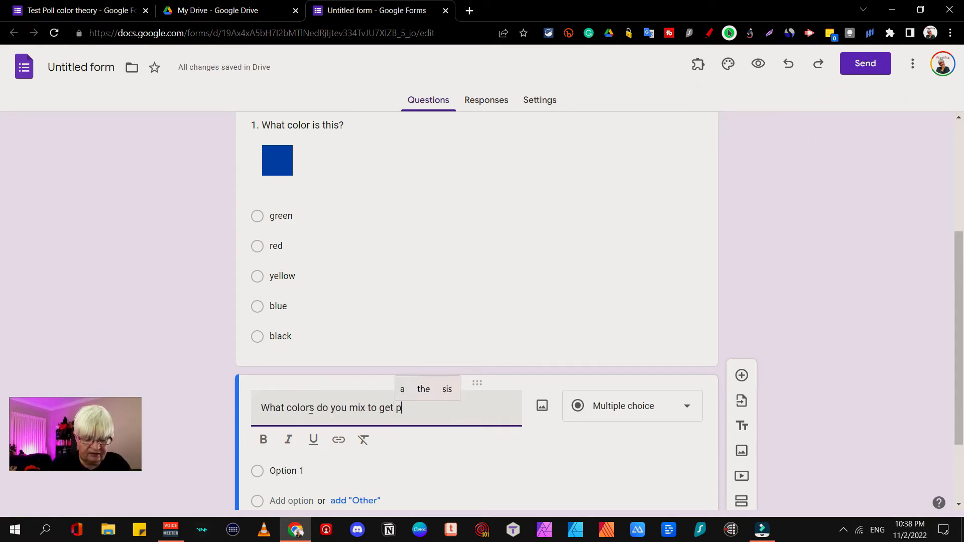
{"action": "left_click", "coordinate": [610, 407]}
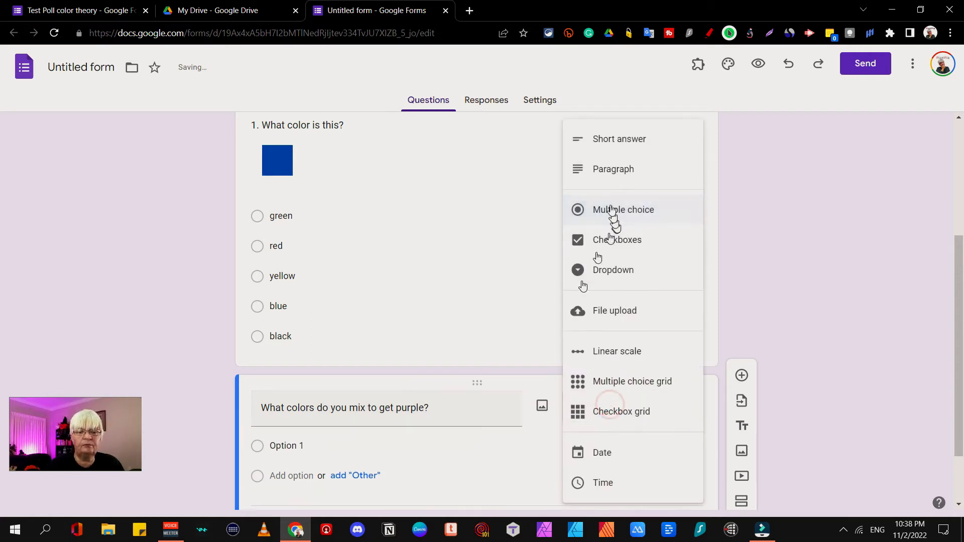
{"action": "left_click", "coordinate": [612, 149]}
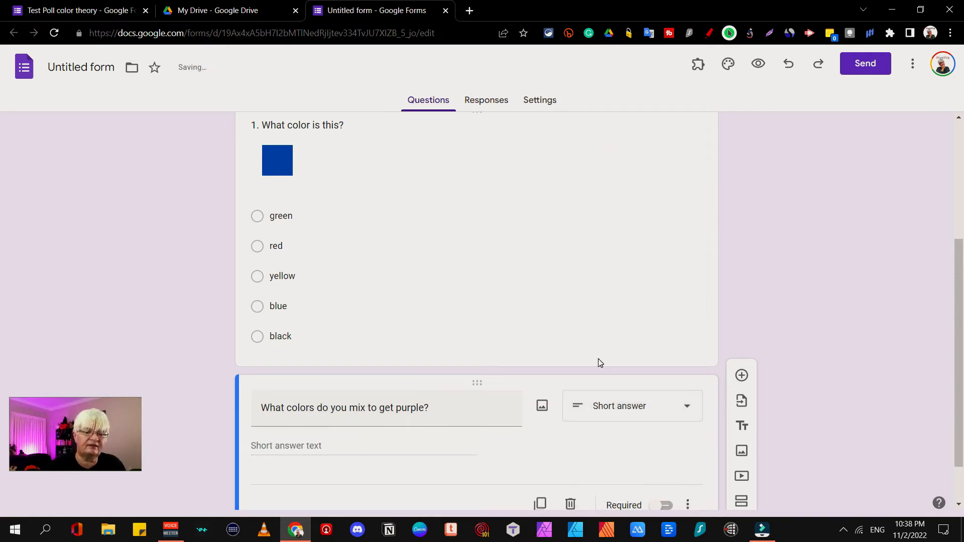
{"action": "scroll", "coordinate": [552, 447], "scroll_direction": "down", "scroll_amount": 1}
{"action": "left_click", "coordinate": [664, 450]}
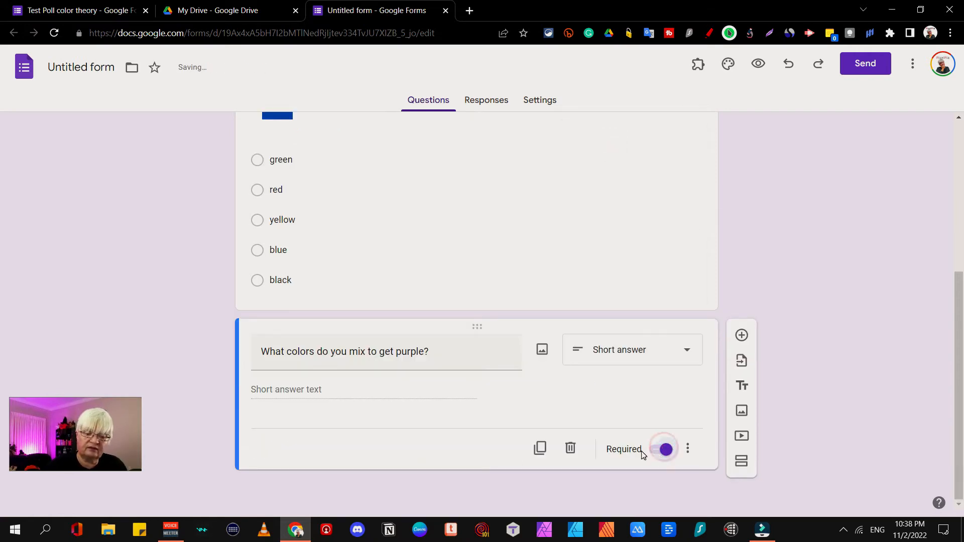
Step: Make the "1. What color is this?" question required
{"action": "left_click", "coordinate": [589, 191]}
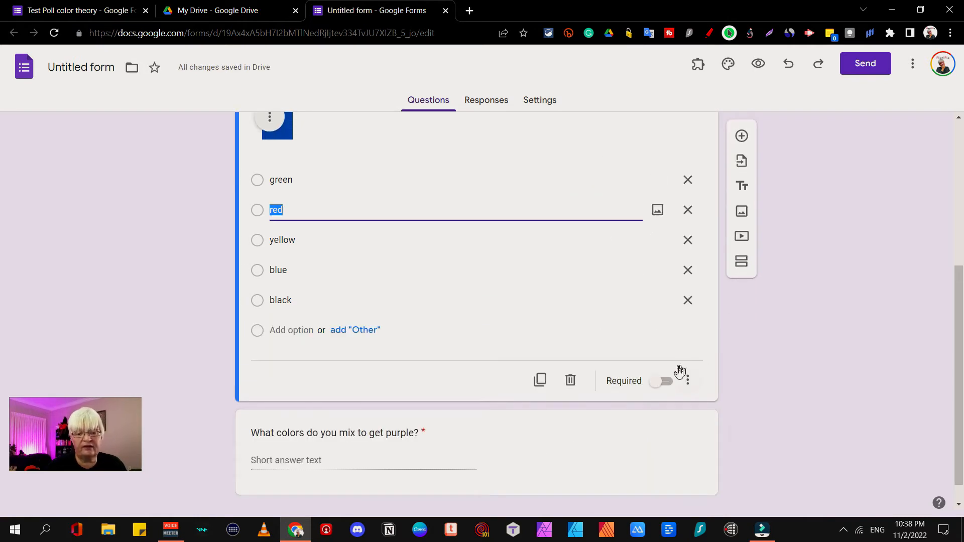
{"action": "left_click", "coordinate": [664, 381]}
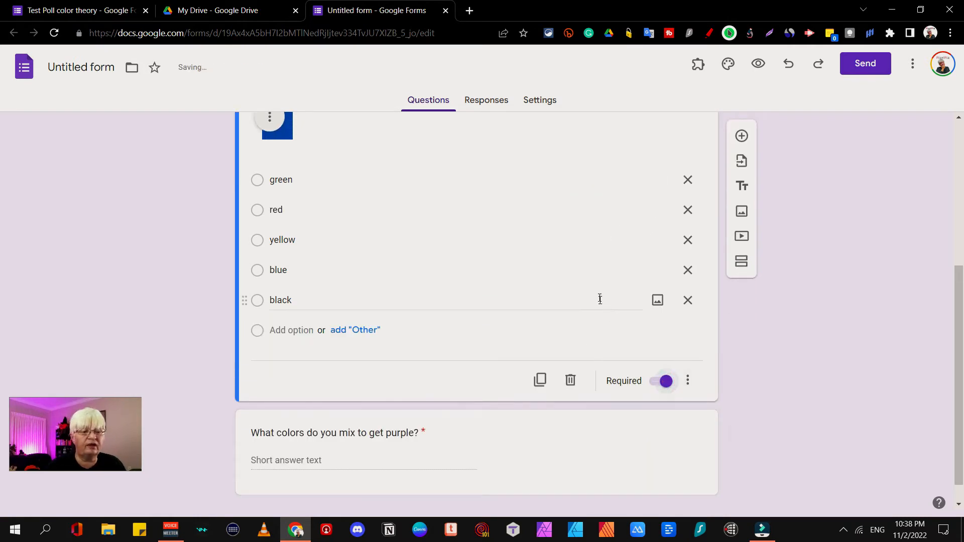
{"action": "scroll", "coordinate": [600, 300], "scroll_direction": "up", "scroll_amount": 2}
Step: Add a question reading "Which is your favorite color?" at the end of the form with the Dropdown type
{"action": "left_click", "coordinate": [741, 360]}
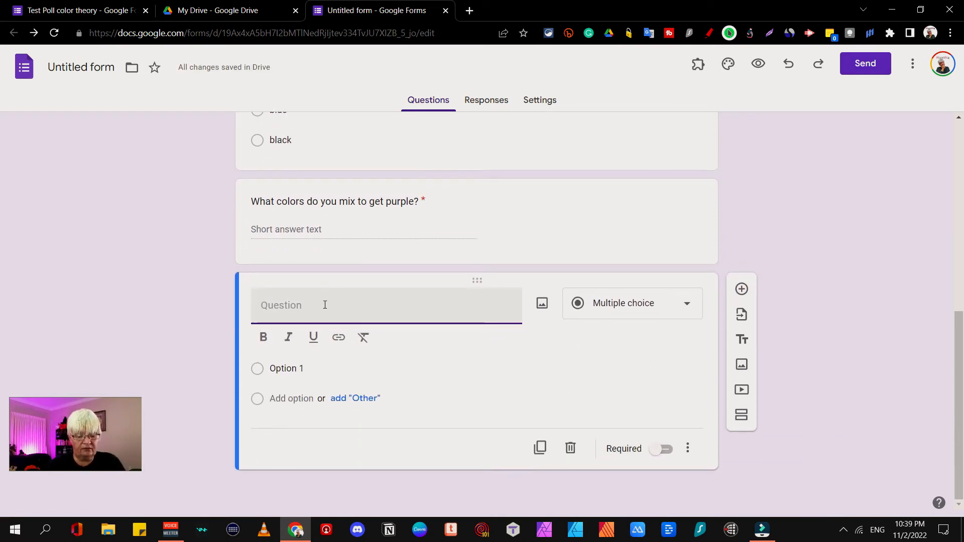
{"action": "type", "text": "Which is your"}
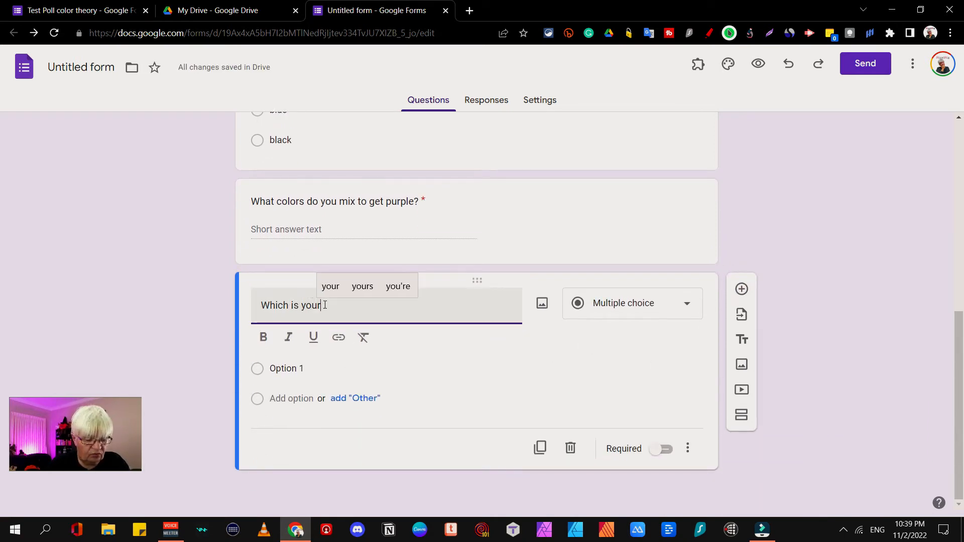
{"action": "type", "text": " favorite"}
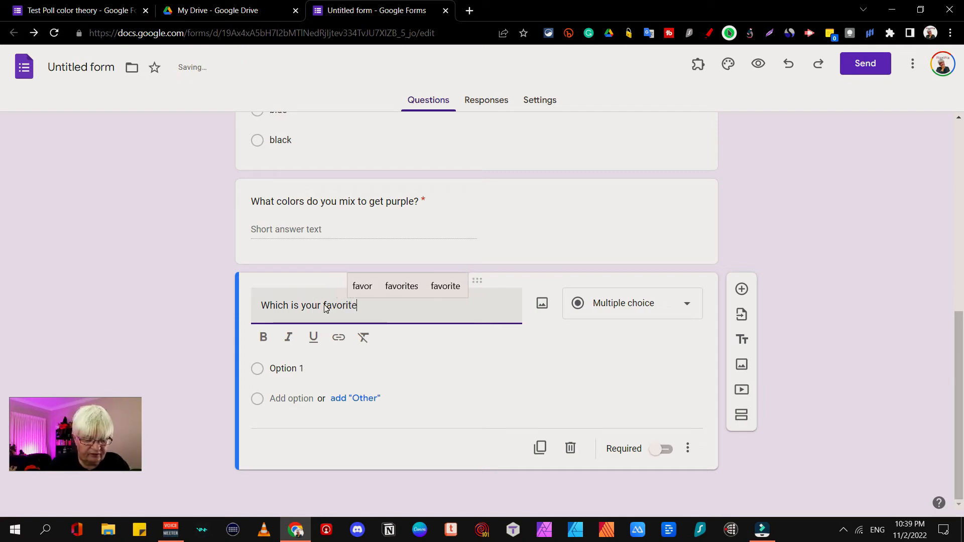
{"action": "type", "text": " color?"}
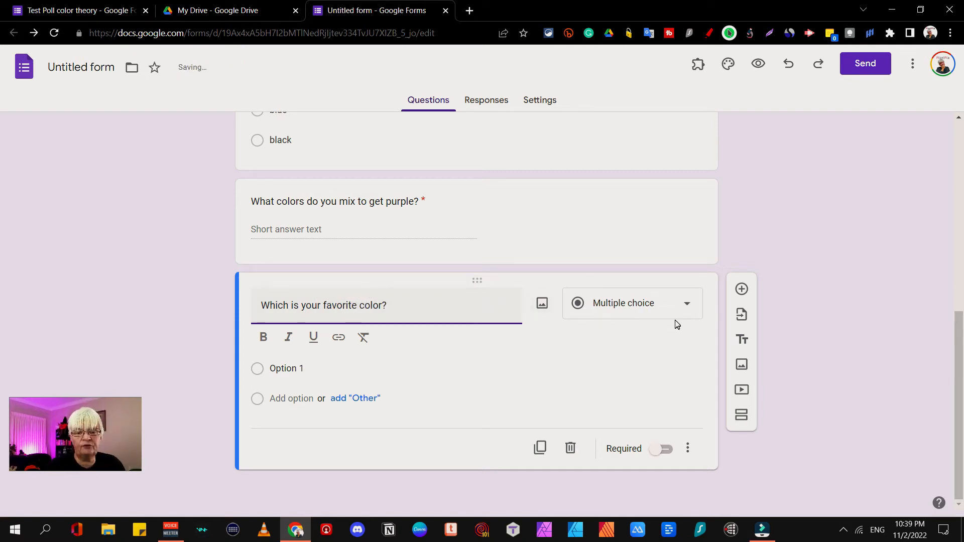
{"action": "left_click", "coordinate": [674, 316]}
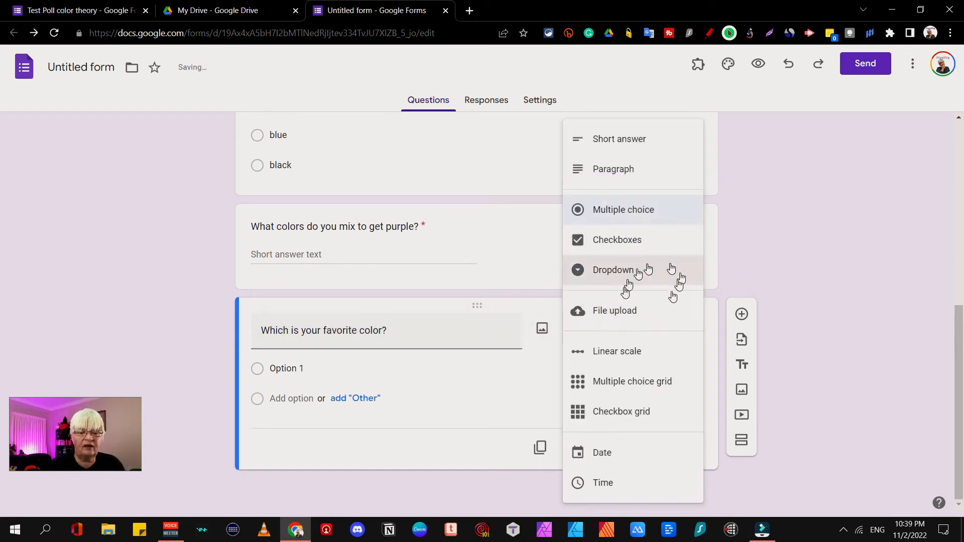
{"action": "left_click", "coordinate": [606, 271]}
Step: Insert a rainbow color wheel from a Google Images search for "color wheel" into the favorite-color question, and shrink it to under a third of its width
{"action": "left_click", "coordinate": [542, 328]}
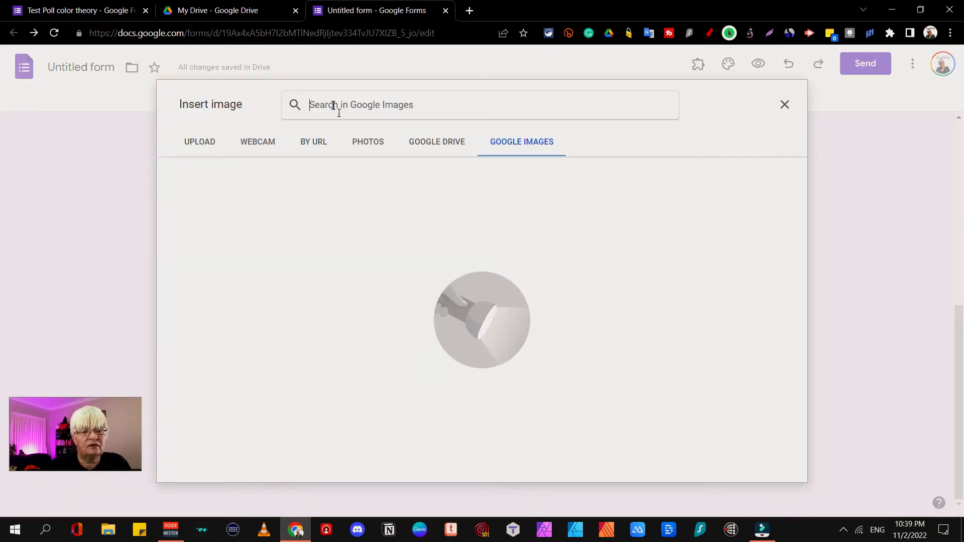
{"action": "type", "text": "color"}
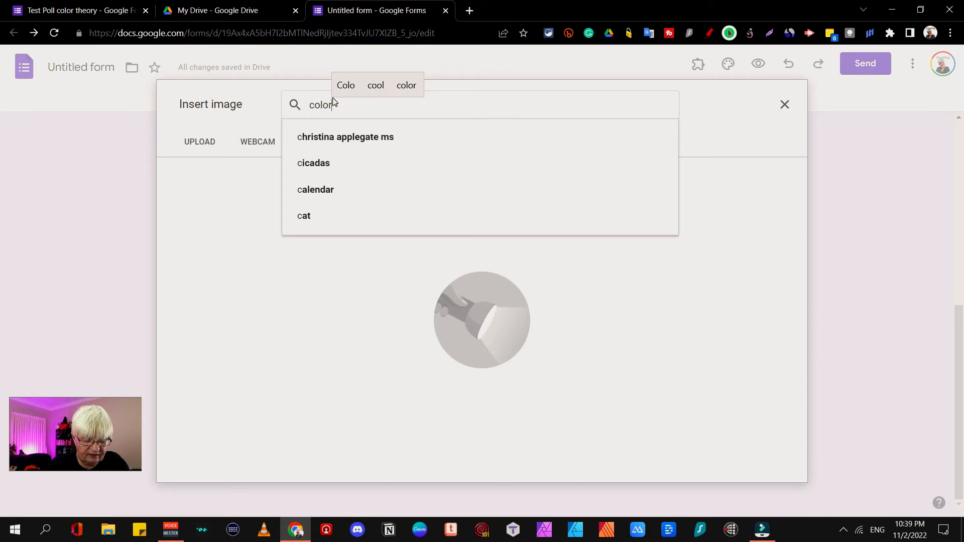
{"action": "type", "text": " wheel"}
{"action": "key", "text": "Return"}
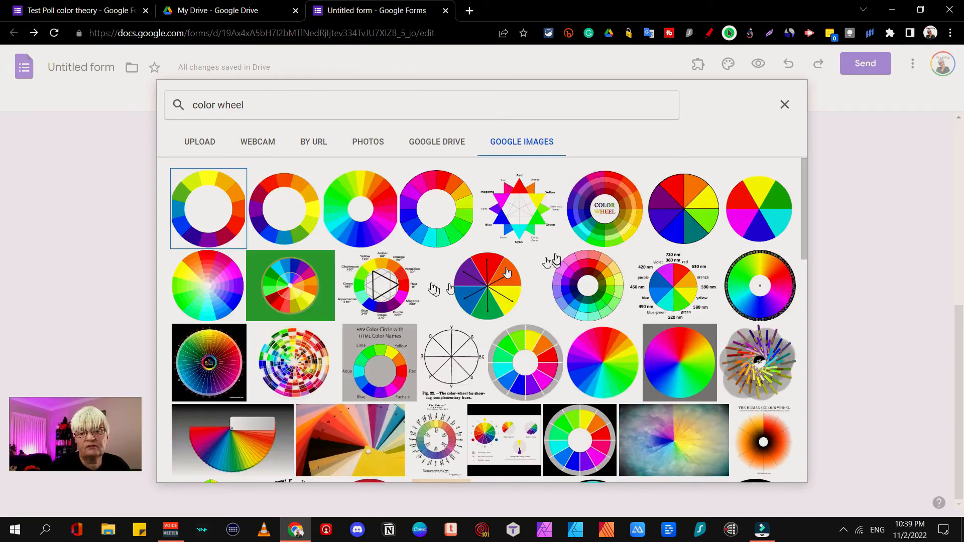
{"action": "left_click", "coordinate": [358, 234]}
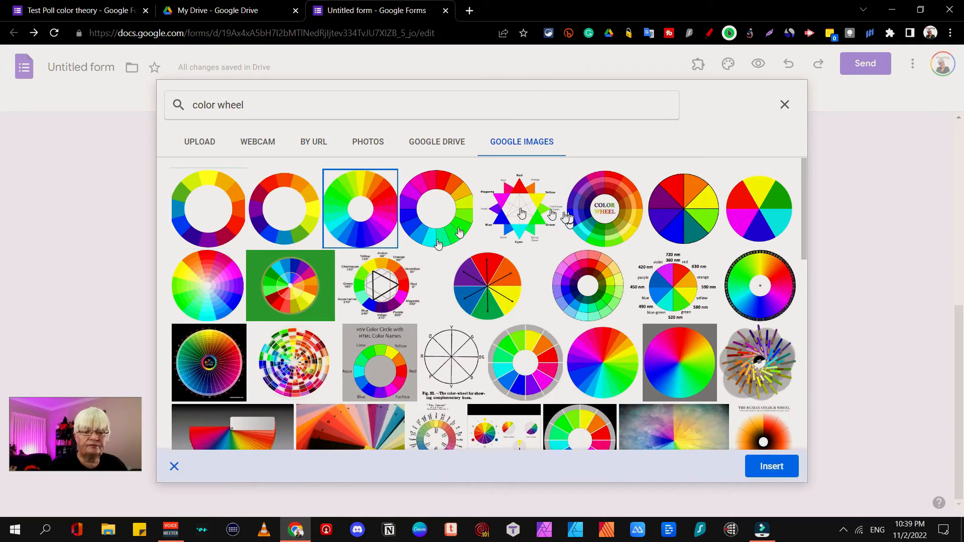
{"action": "left_click", "coordinate": [764, 462]}
{"action": "left_click", "coordinate": [573, 250]}
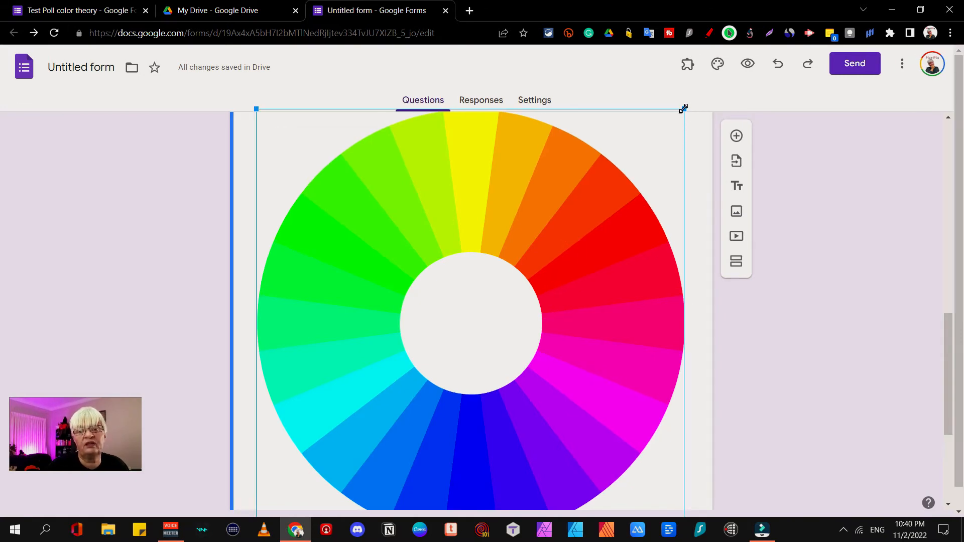
{"action": "left_click_drag", "start_coordinate": [683, 108], "coordinate": [318, 436]}
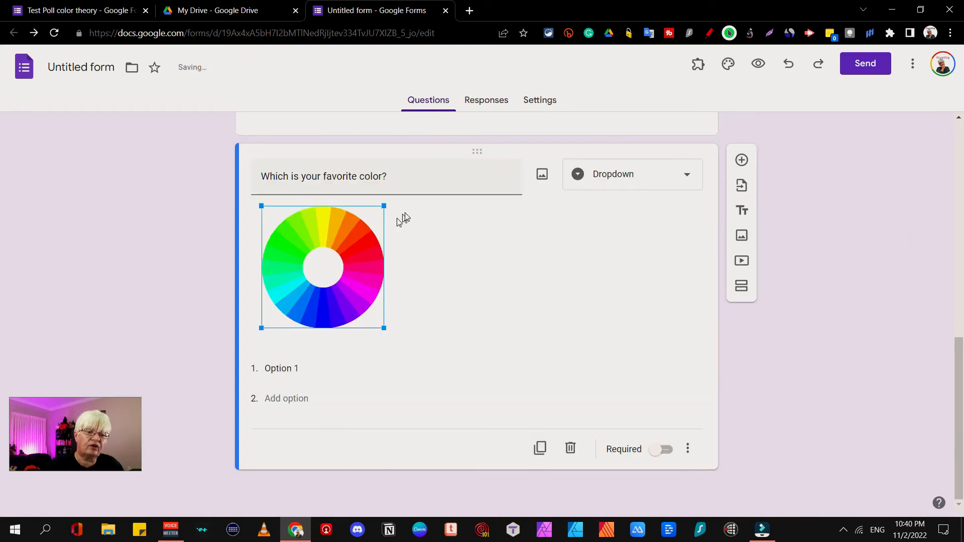
Step: Fill the favorite-color dropdown with the options red, blue, yellow, green, pink, purple, black, white and other
{"action": "left_click_drag", "start_coordinate": [384, 206], "coordinate": [329, 244]}
{"action": "left_click", "coordinate": [274, 370]}
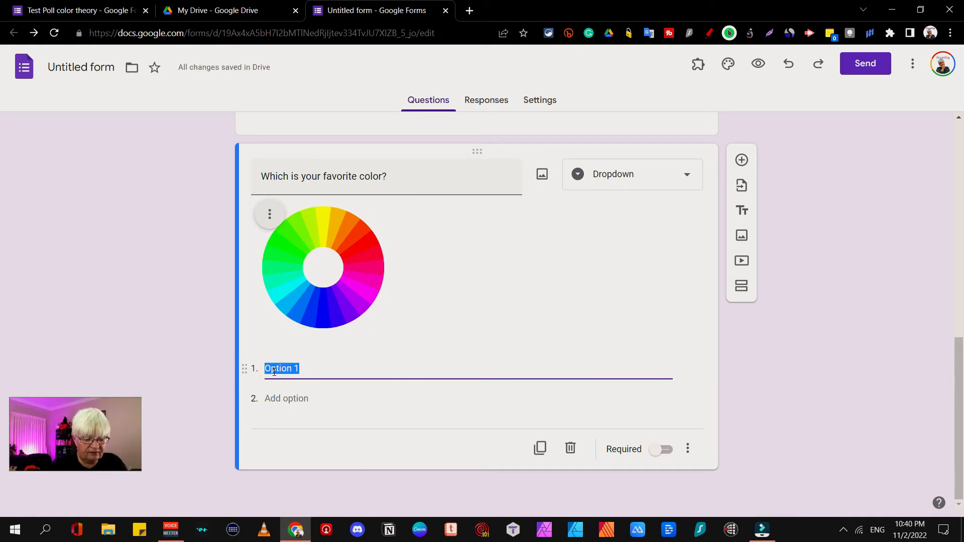
{"action": "type", "text": "red"}
{"action": "key", "text": "Return"}
{"action": "type", "text": "blue"}
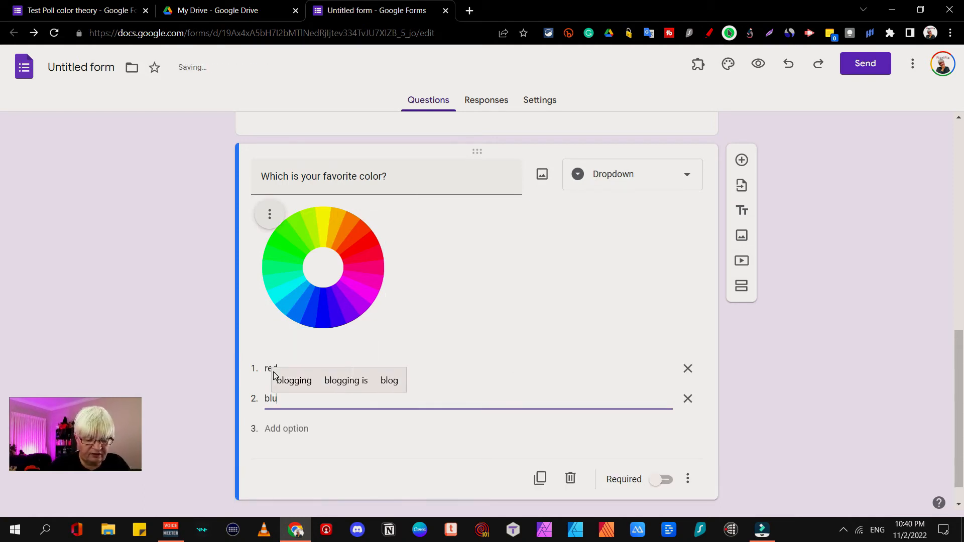
{"action": "key", "text": "Return"}
{"action": "type", "text": "yellow"}
{"action": "key", "text": "Return"}
{"action": "type", "text": "green"}
{"action": "key", "text": "Return"}
{"action": "type", "text": "pink"}
{"action": "key", "text": "Return"}
{"action": "type", "text": "purple"}
{"action": "key", "text": "Return"}
{"action": "type", "text": "black"}
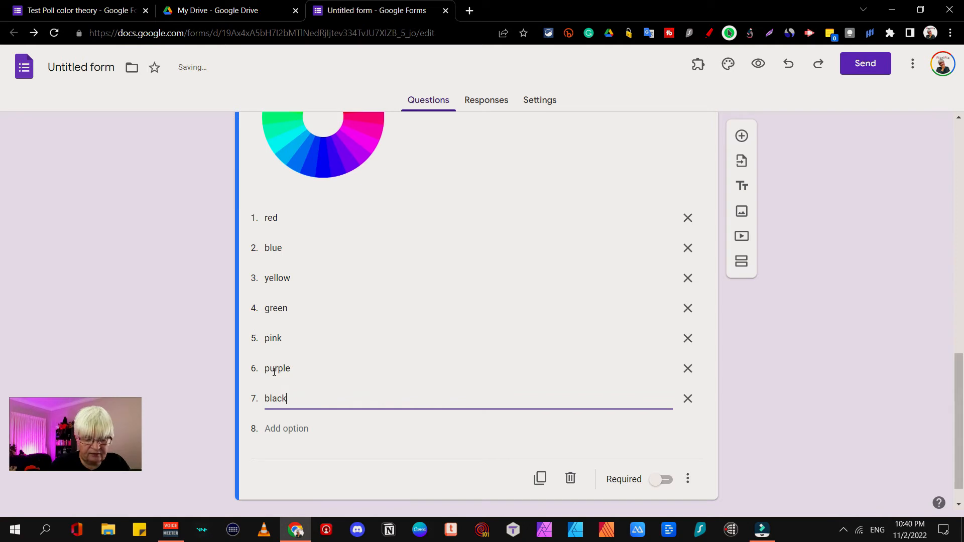
{"action": "key", "text": "Return"}
{"action": "type", "text": "white"}
{"action": "key", "text": "Return"}
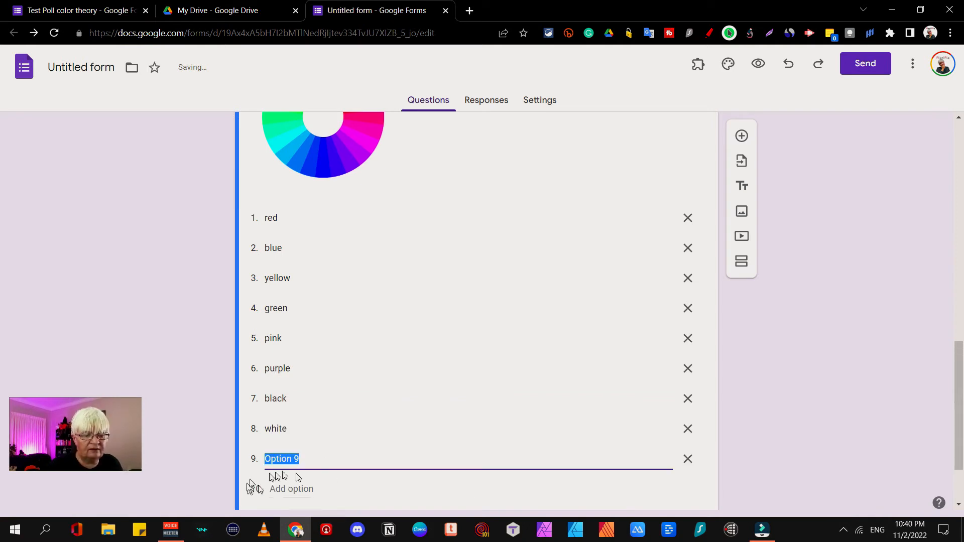
{"action": "type", "text": "other"}
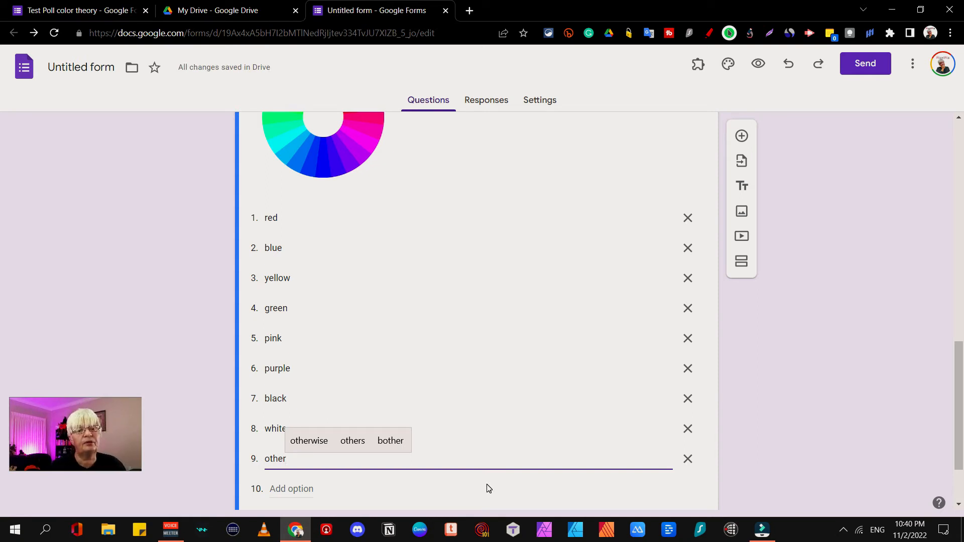
Step: Preview the poll and examine its questions, required marks and the choices in the favorite-color dropdown
{"action": "scroll", "coordinate": [573, 286], "scroll_direction": "down", "scroll_amount": 2}
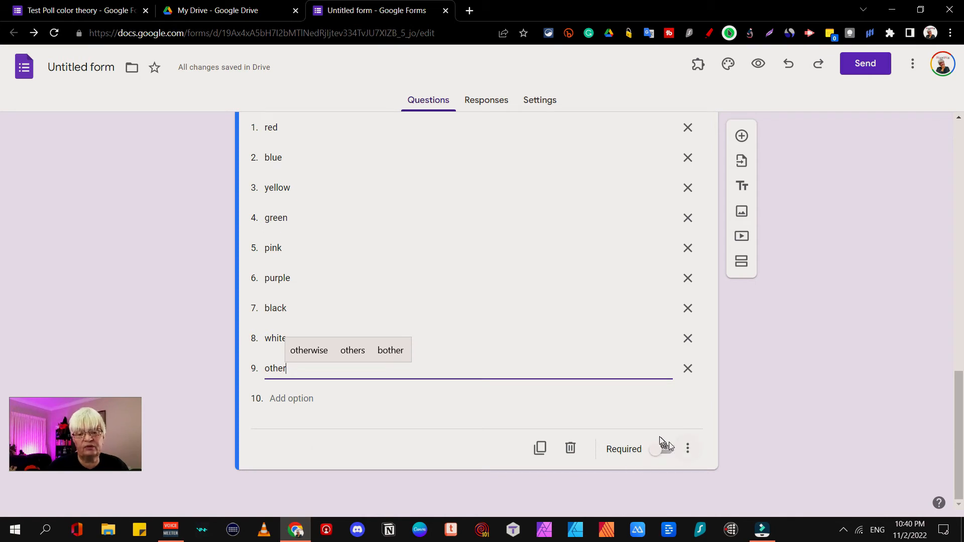
{"action": "scroll", "coordinate": [629, 360], "scroll_direction": "up", "scroll_amount": 15}
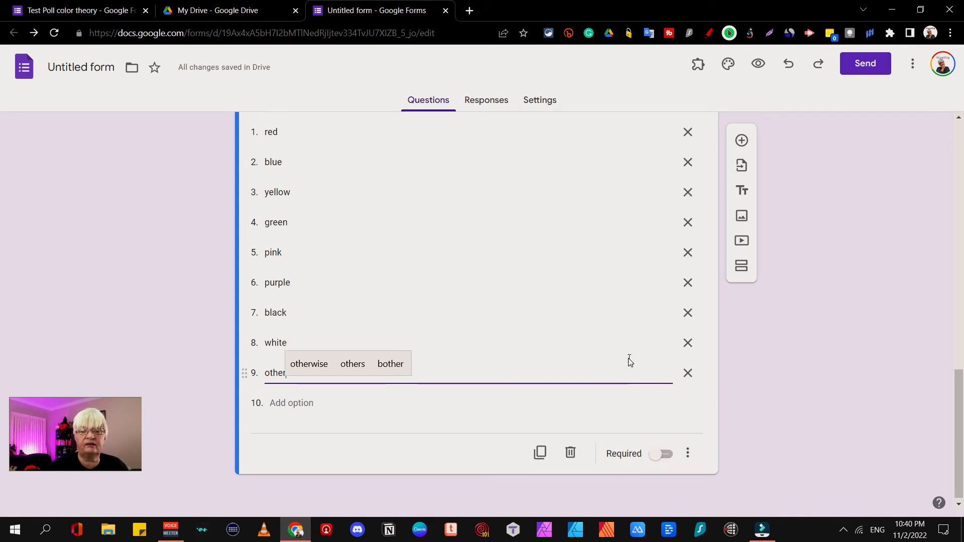
{"action": "left_click", "coordinate": [761, 67]}
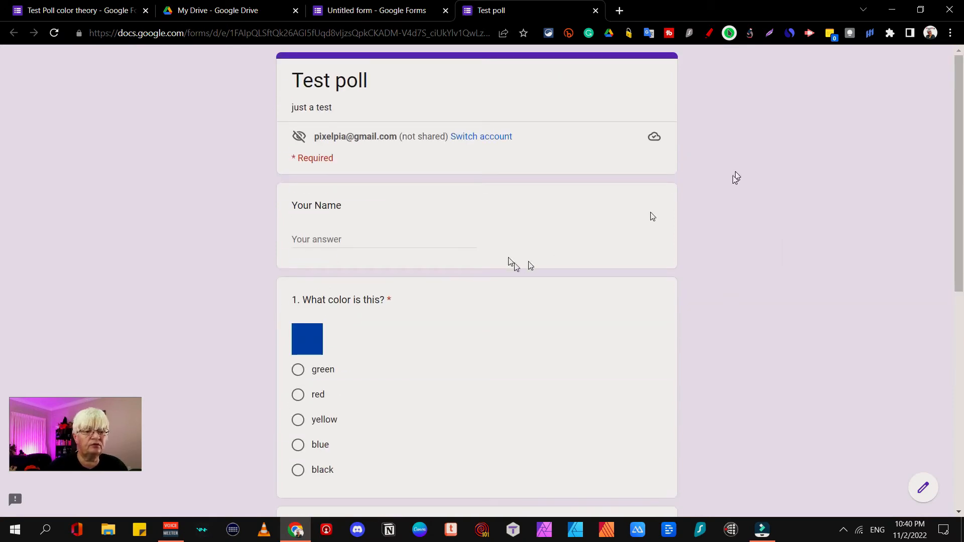
{"action": "scroll", "coordinate": [454, 257], "scroll_direction": "down", "scroll_amount": 5}
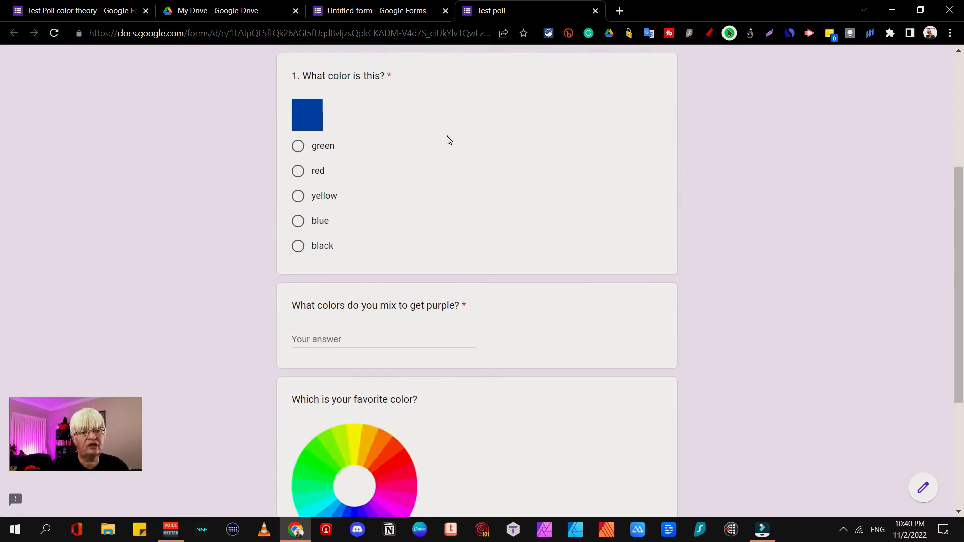
{"action": "scroll", "coordinate": [448, 138], "scroll_direction": "up", "scroll_amount": 4}
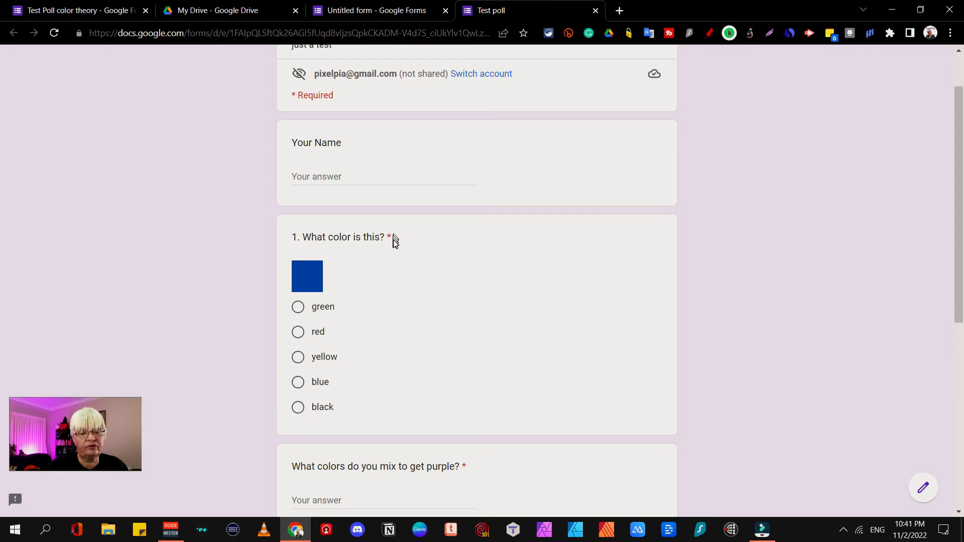
{"action": "scroll", "coordinate": [486, 230], "scroll_direction": "down", "scroll_amount": 5}
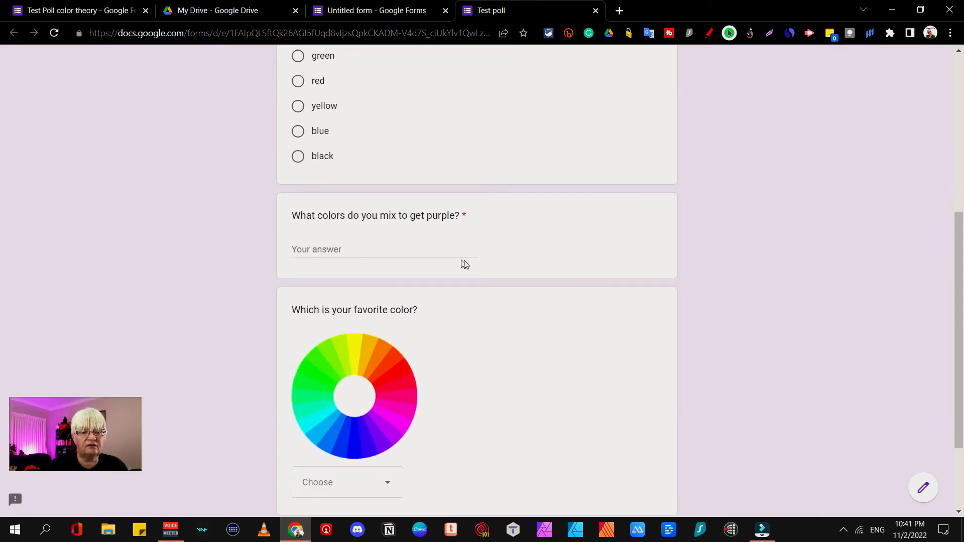
{"action": "scroll", "coordinate": [539, 216], "scroll_direction": "down", "scroll_amount": 3}
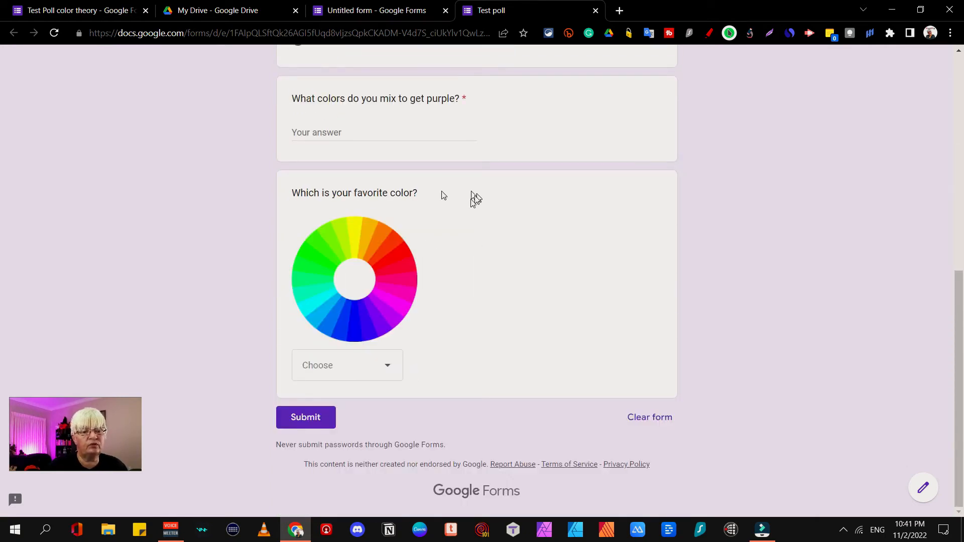
{"action": "left_click", "coordinate": [384, 375]}
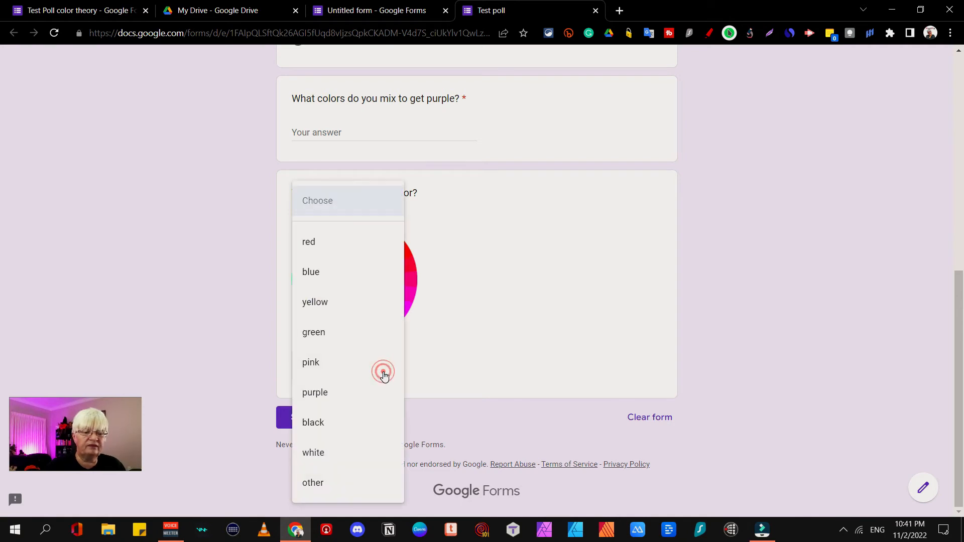
{"action": "left_click", "coordinate": [547, 321]}
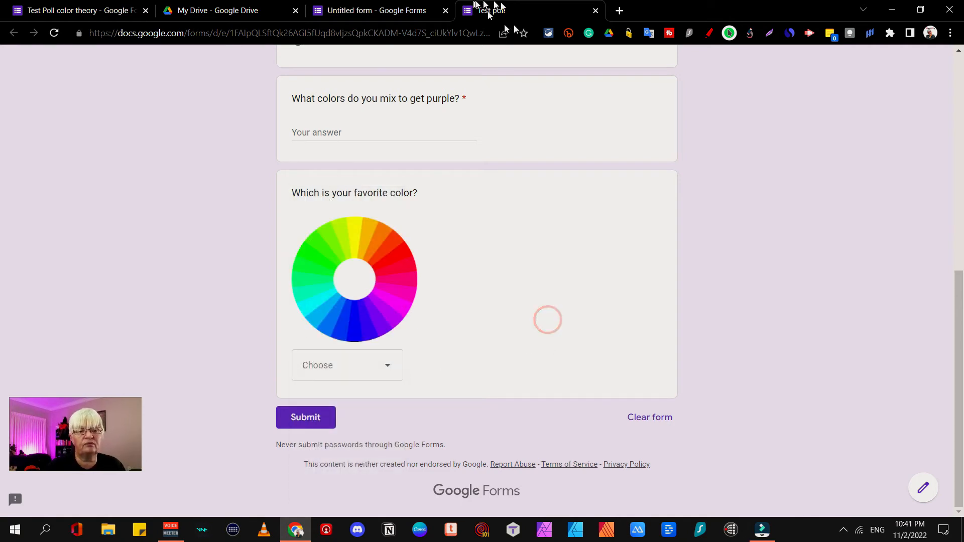
{"action": "scroll", "coordinate": [575, 232], "scroll_direction": "up", "scroll_amount": 10}
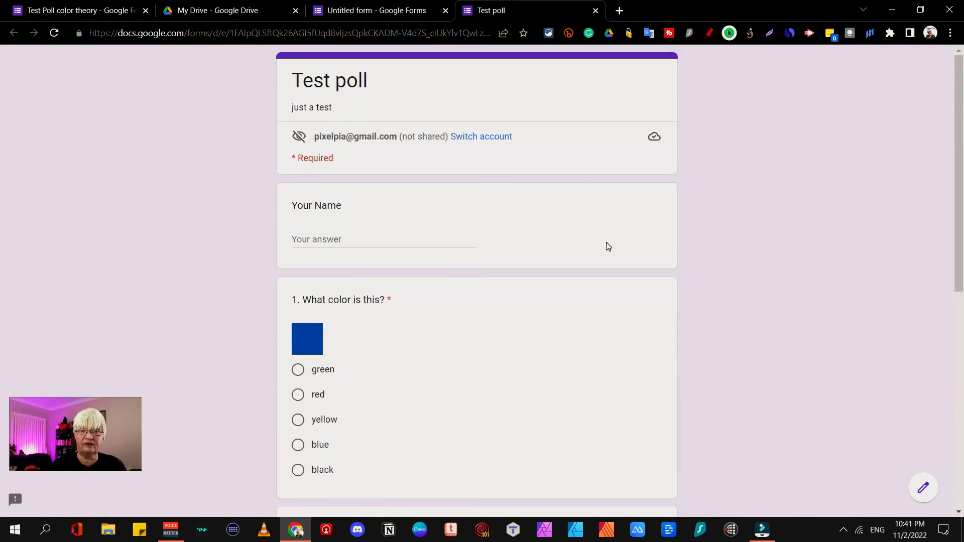
Step: Return to the form editor and check which add-ons are available for the form
{"action": "left_click", "coordinate": [368, 11]}
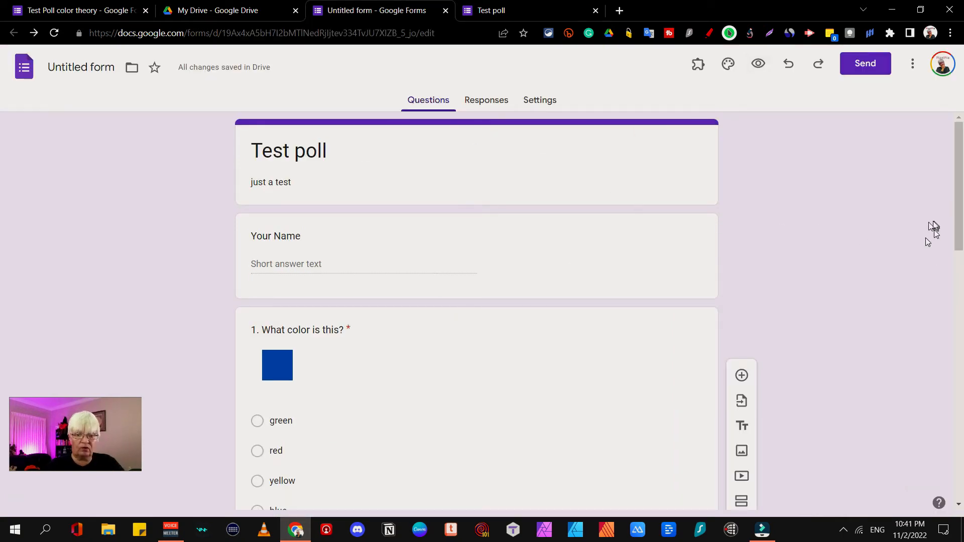
{"action": "left_click", "coordinate": [696, 69]}
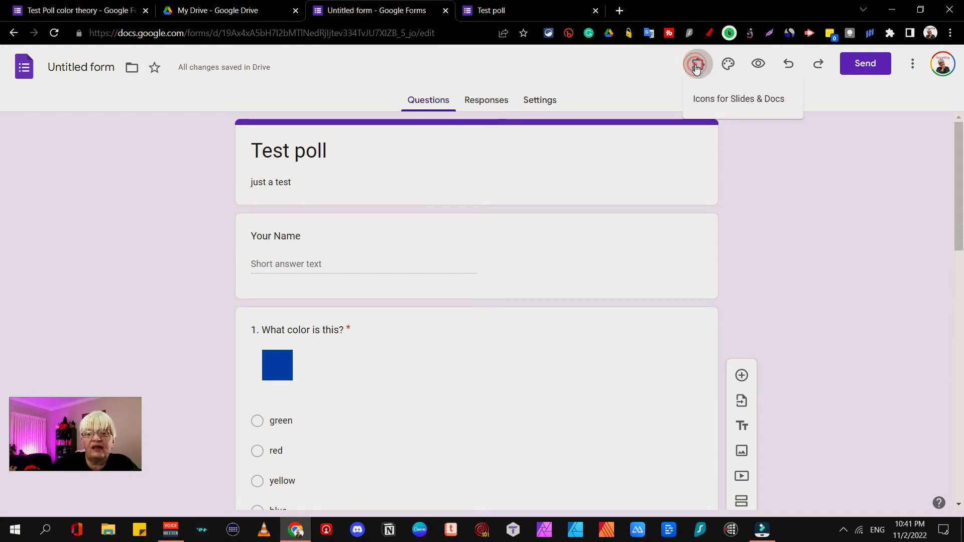
{"action": "left_click", "coordinate": [696, 68]}
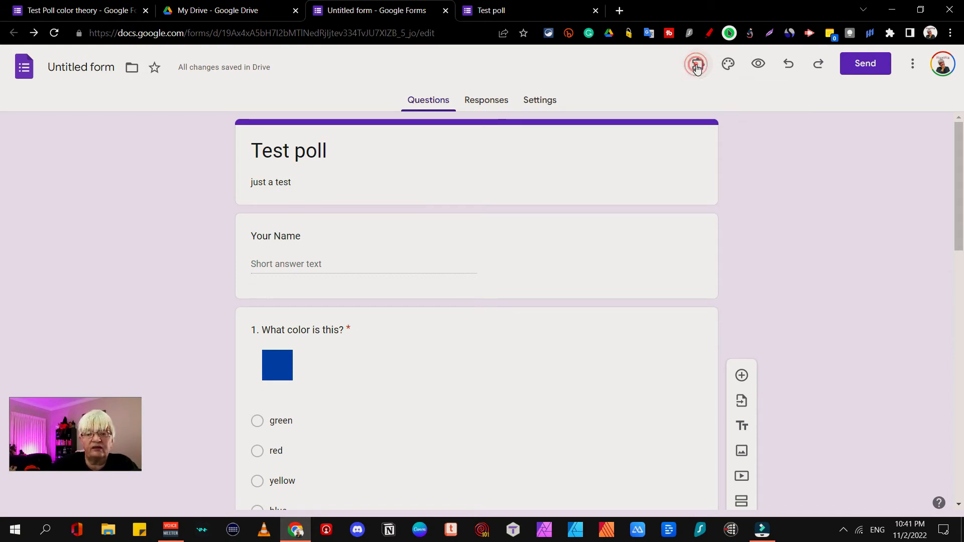
Step: Set the form's header image to the blue butterfly on red flowers from the Work and School themes
{"action": "left_click", "coordinate": [728, 66]}
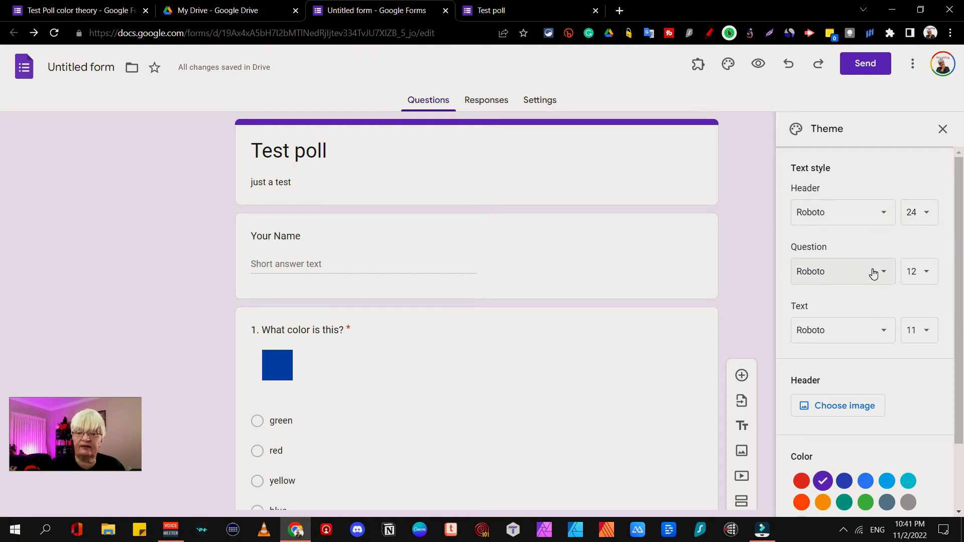
{"action": "scroll", "coordinate": [883, 309], "scroll_direction": "down", "scroll_amount": 2}
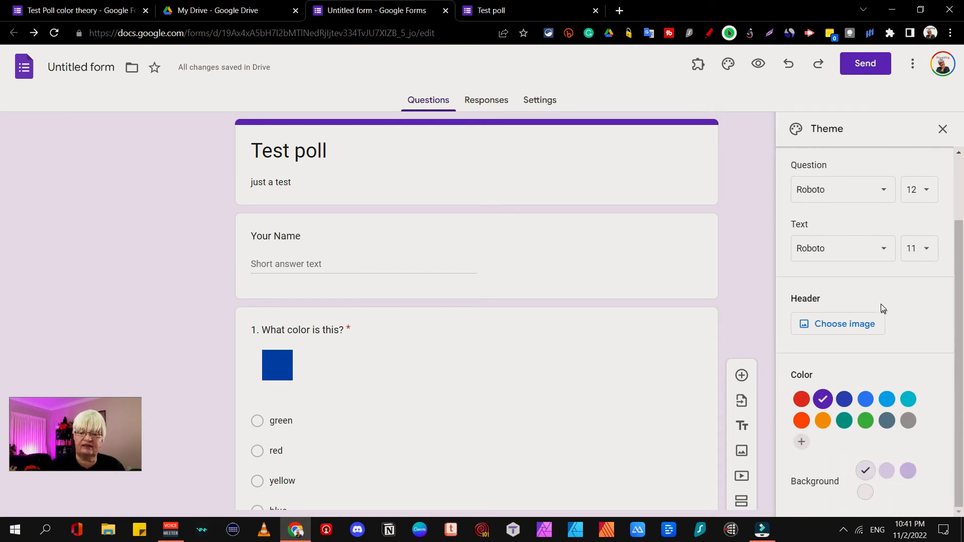
{"action": "left_click", "coordinate": [835, 327]}
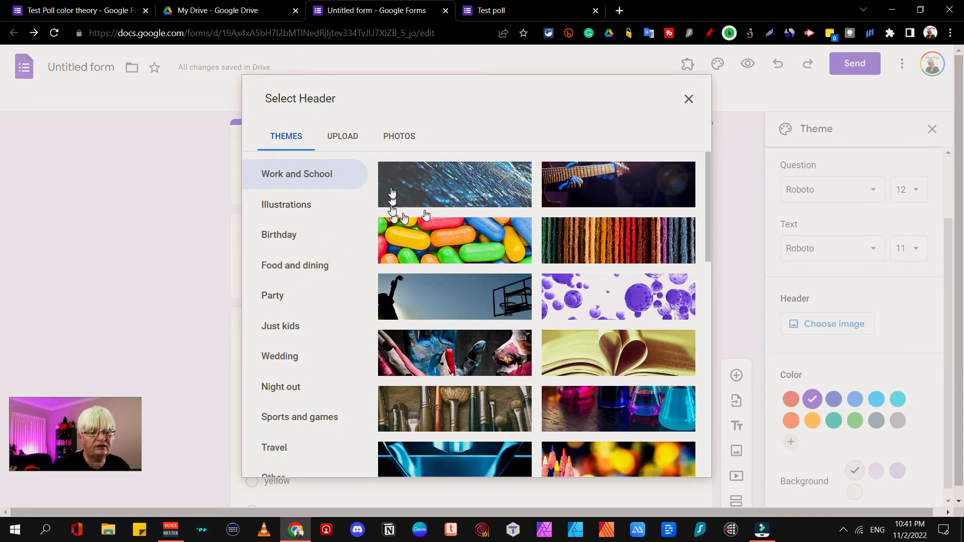
{"action": "scroll", "coordinate": [346, 198], "scroll_direction": "down", "scroll_amount": 1}
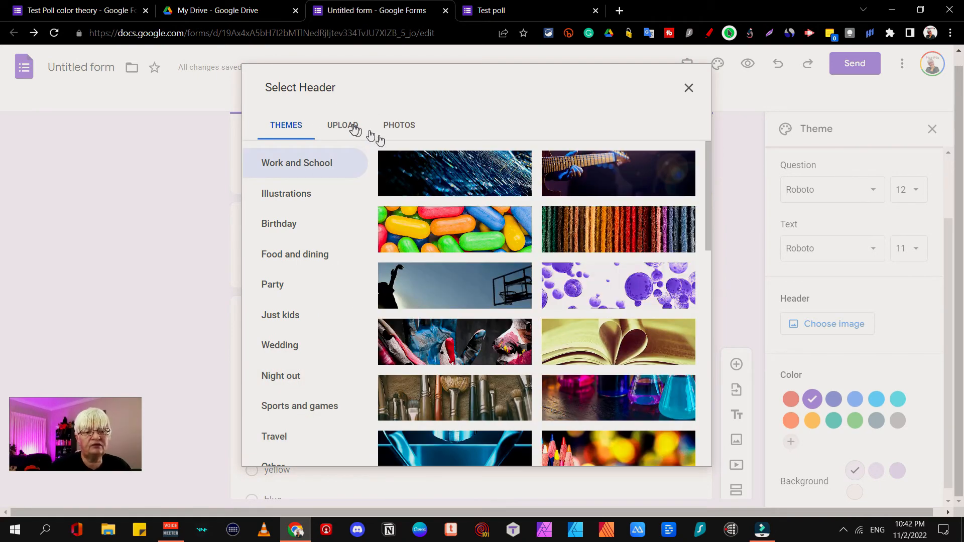
{"action": "left_click", "coordinate": [415, 127]}
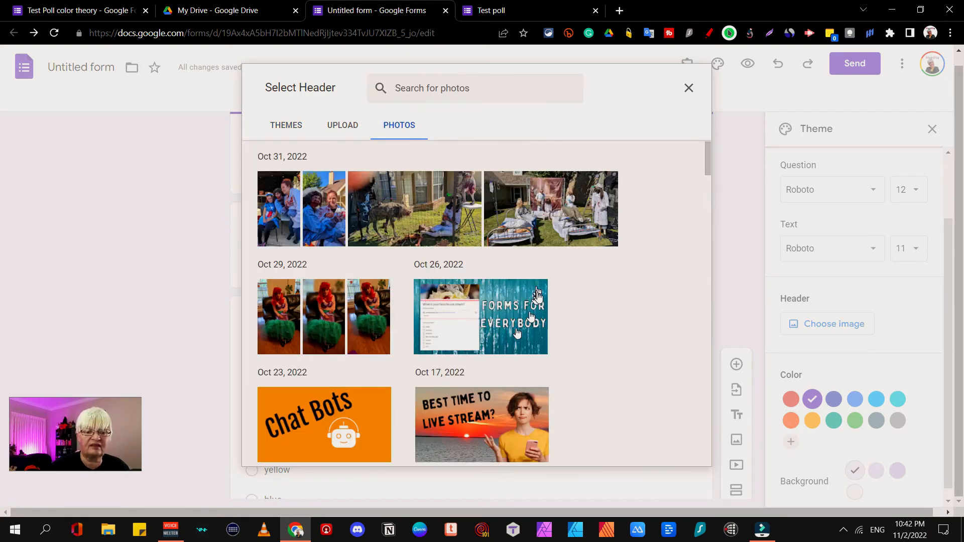
{"action": "scroll", "coordinate": [592, 347], "scroll_direction": "down", "scroll_amount": 10}
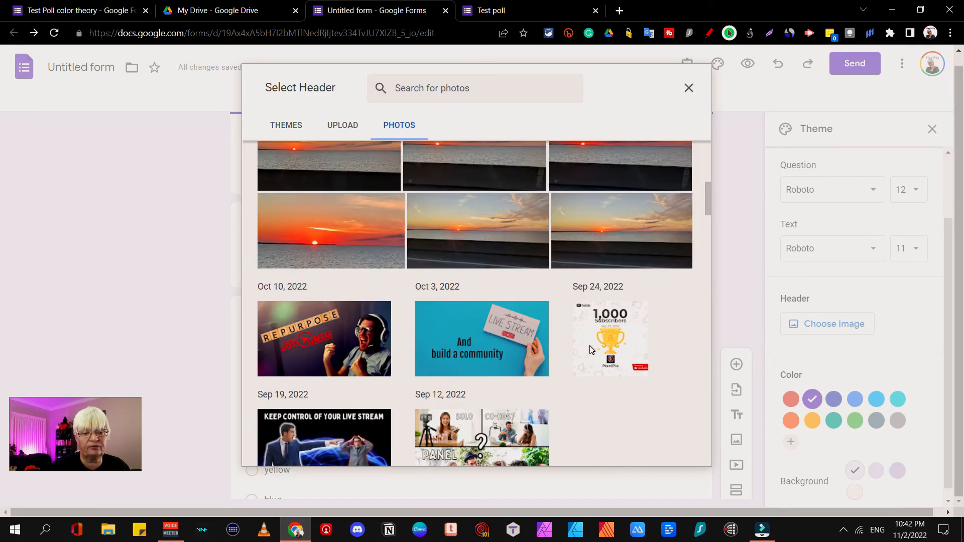
{"action": "scroll", "coordinate": [590, 350], "scroll_direction": "up", "scroll_amount": 10}
{"action": "left_click", "coordinate": [286, 125]}
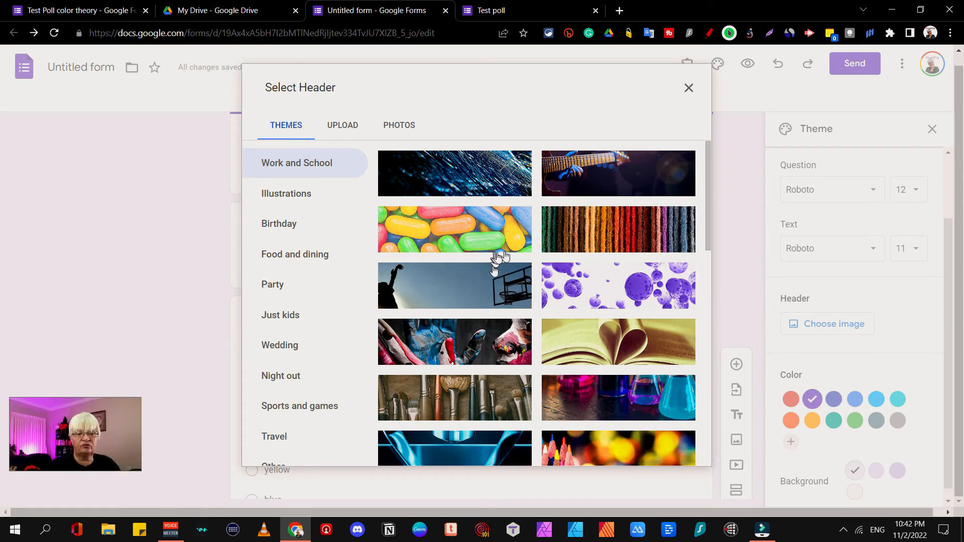
{"action": "scroll", "coordinate": [614, 227], "scroll_direction": "down", "scroll_amount": 10}
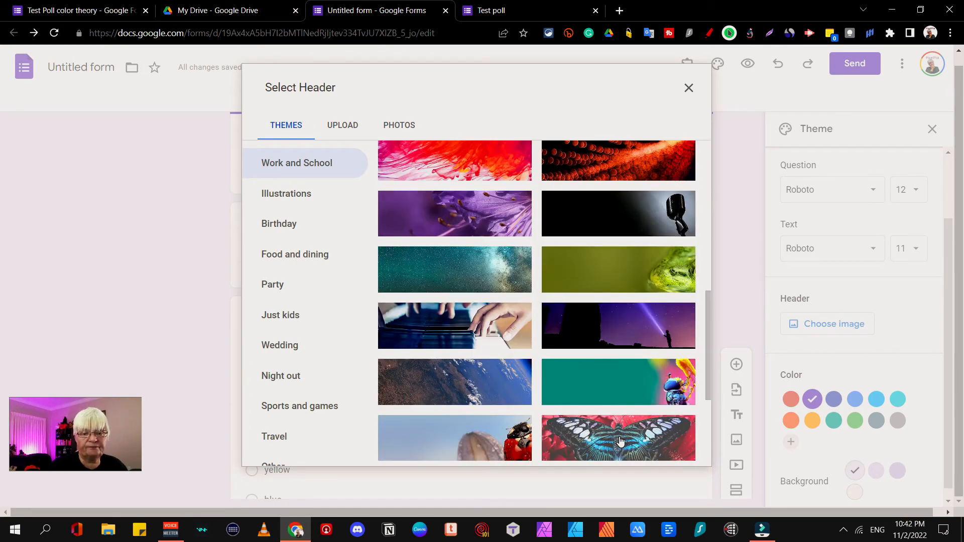
{"action": "left_click", "coordinate": [620, 441]}
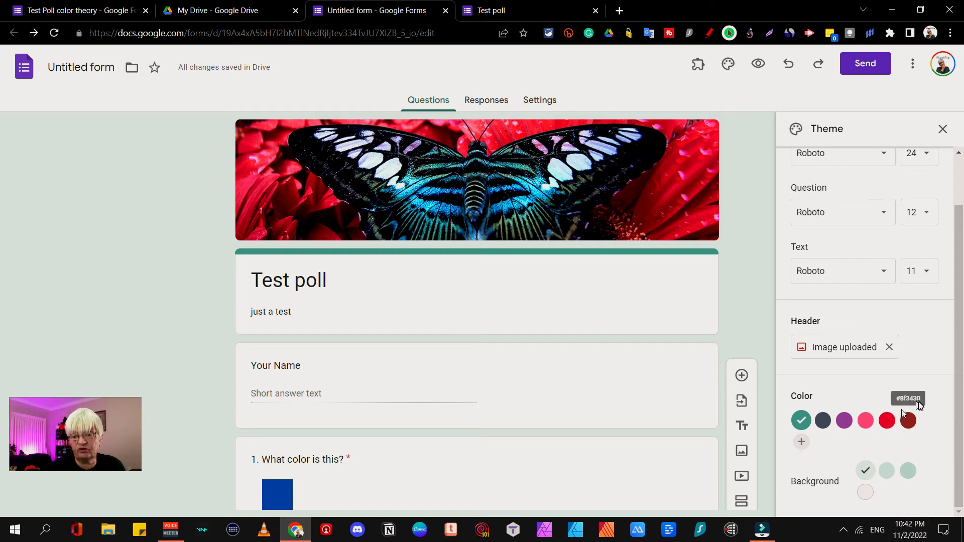
Step: Set the form's theme color to purple and its background to the Light #f5edf5 shade
{"action": "left_click", "coordinate": [843, 424]}
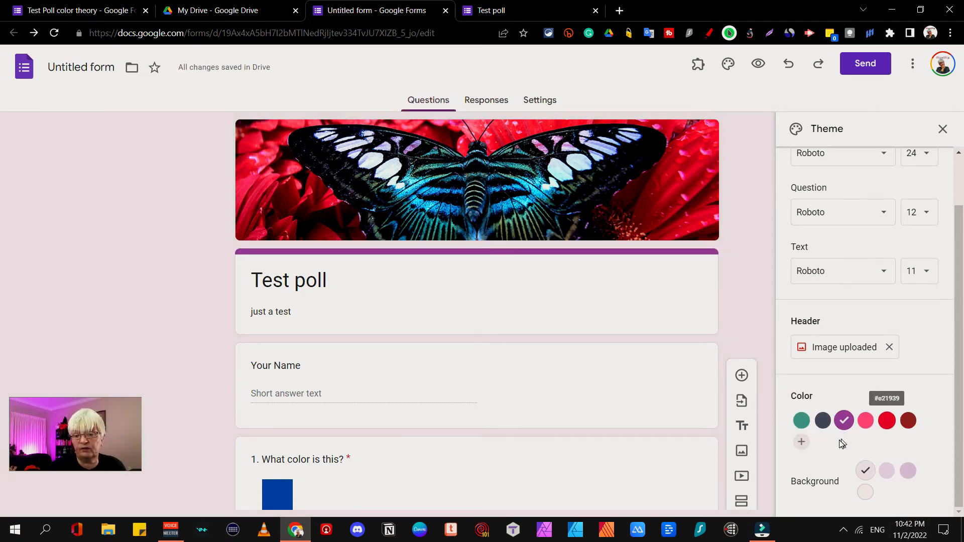
{"action": "left_click", "coordinate": [801, 442]}
{"action": "scroll", "coordinate": [900, 391], "scroll_direction": "down", "scroll_amount": 2}
{"action": "scroll", "coordinate": [899, 381], "scroll_direction": "up", "scroll_amount": 3}
{"action": "scroll", "coordinate": [816, 411], "scroll_direction": "down", "scroll_amount": 3}
{"action": "left_click", "coordinate": [882, 489]}
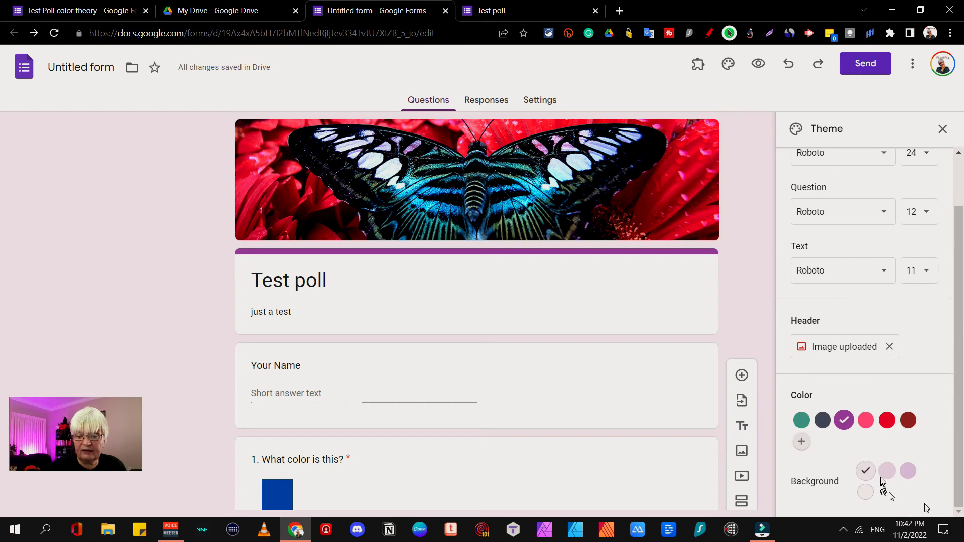
{"action": "left_click", "coordinate": [891, 474]}
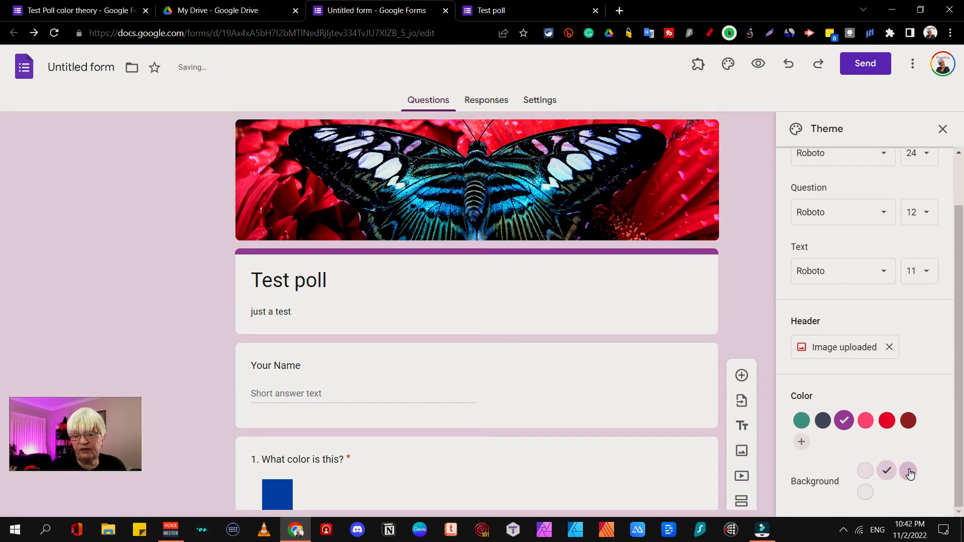
{"action": "left_click", "coordinate": [906, 470]}
{"action": "left_click", "coordinate": [868, 494]}
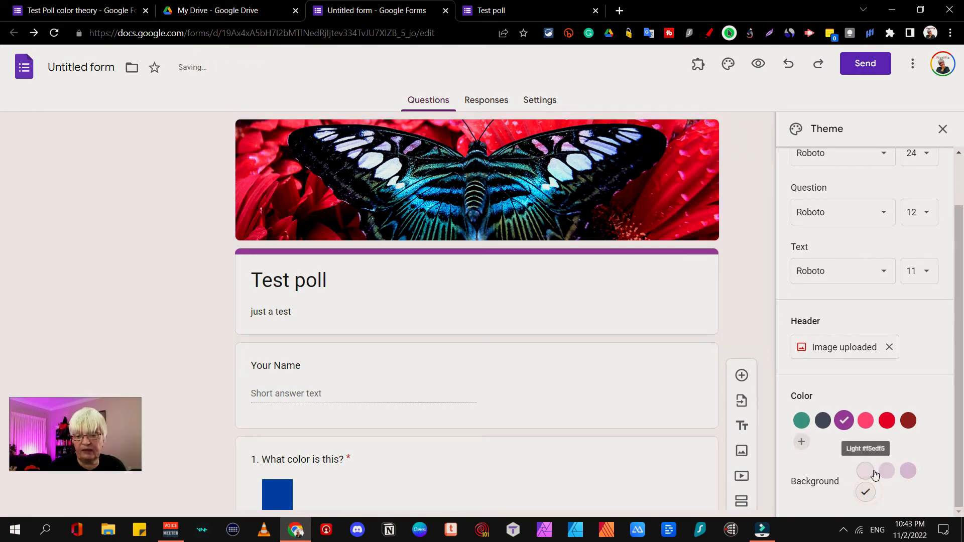
{"action": "left_click", "coordinate": [871, 472]}
Step: Turn on Limit to 1 response in the form's response settings
{"action": "left_click", "coordinate": [537, 100]}
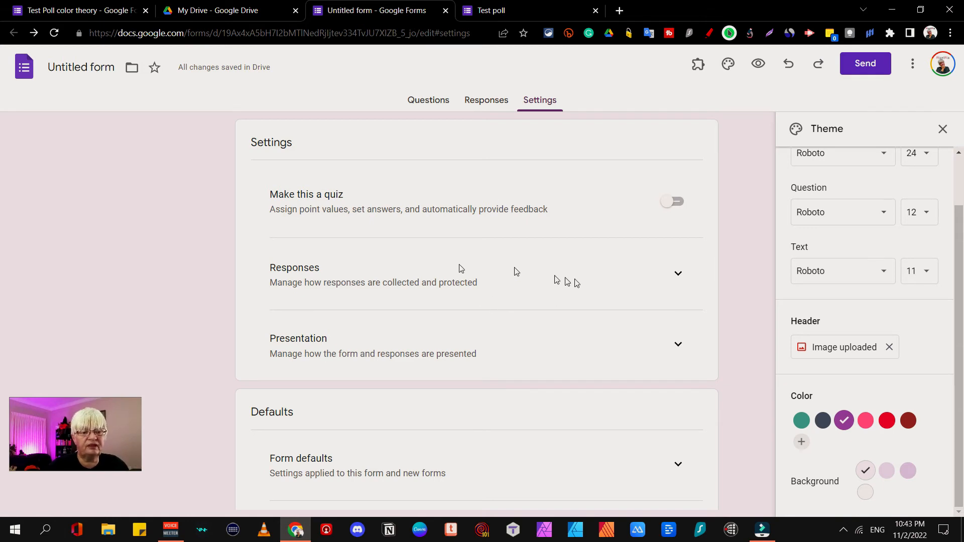
{"action": "left_click", "coordinate": [678, 277]}
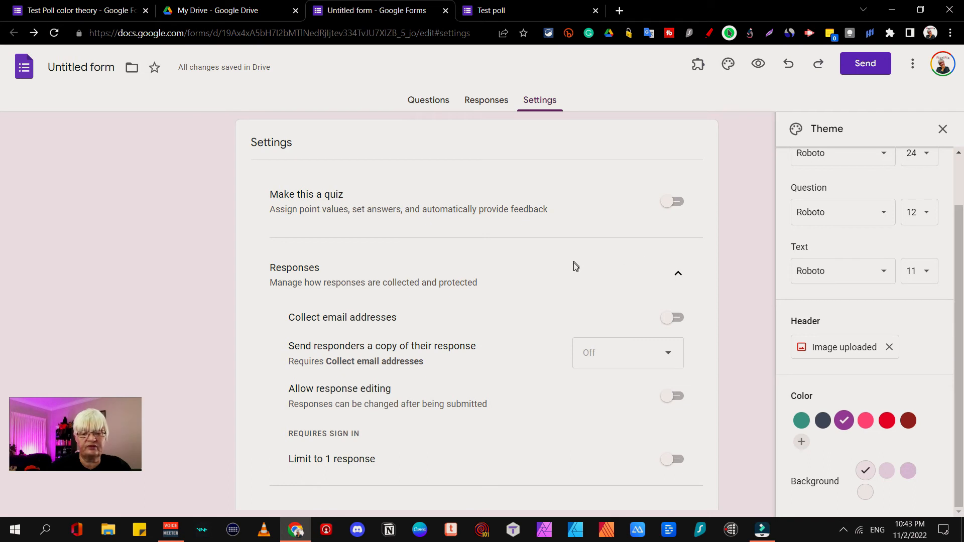
{"action": "scroll", "coordinate": [601, 326], "scroll_direction": "down", "scroll_amount": 5}
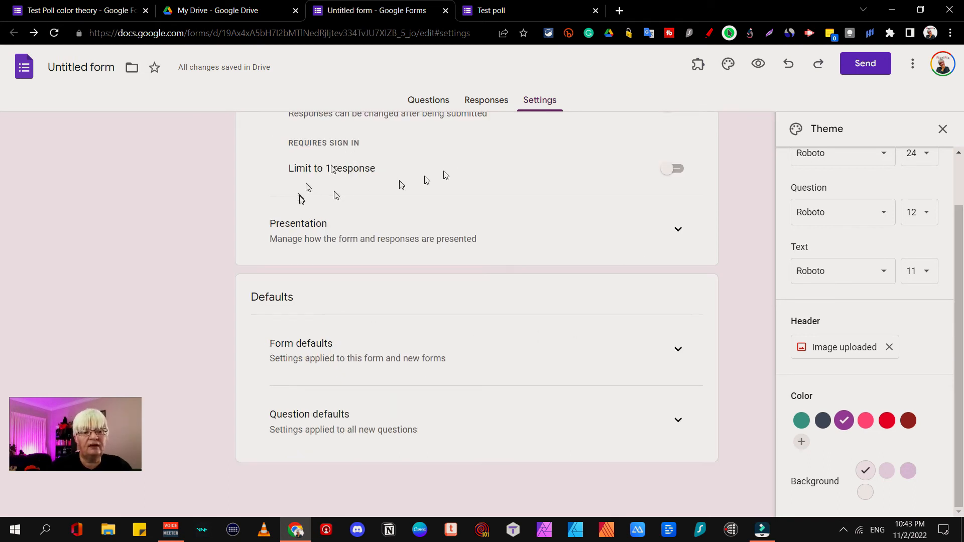
{"action": "left_click", "coordinate": [680, 171]}
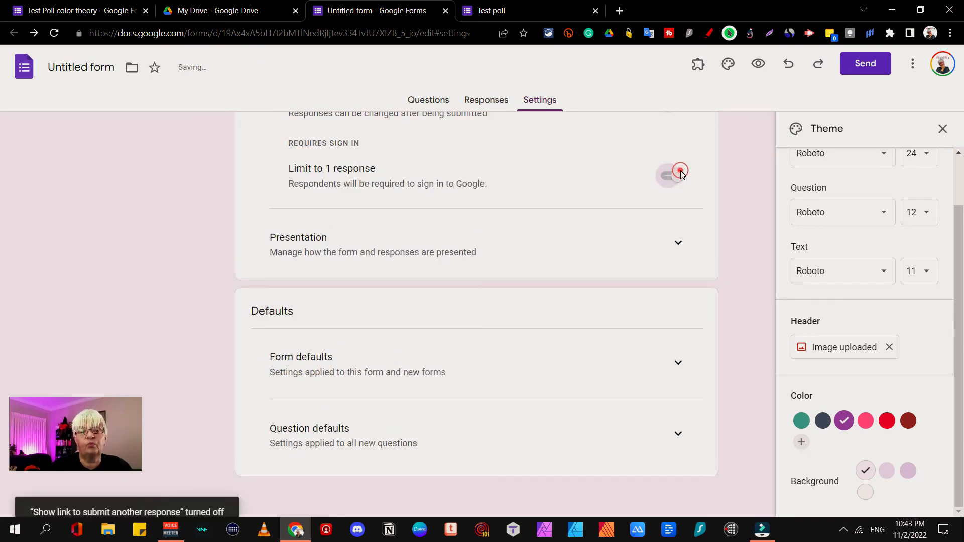
Step: Turn off Limit to 1 response, check the form's responses page and return to its questions
{"action": "left_click", "coordinate": [664, 173]}
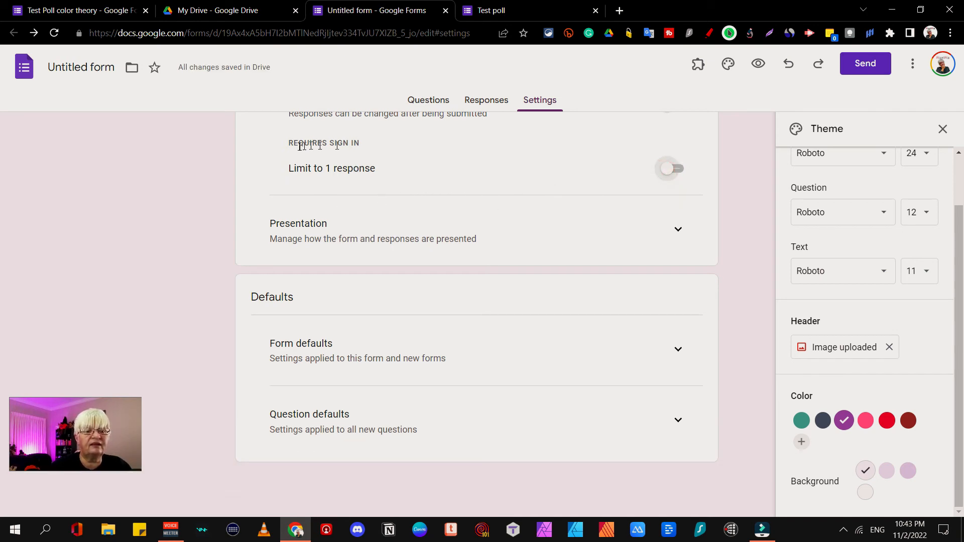
{"action": "left_click", "coordinate": [474, 103]}
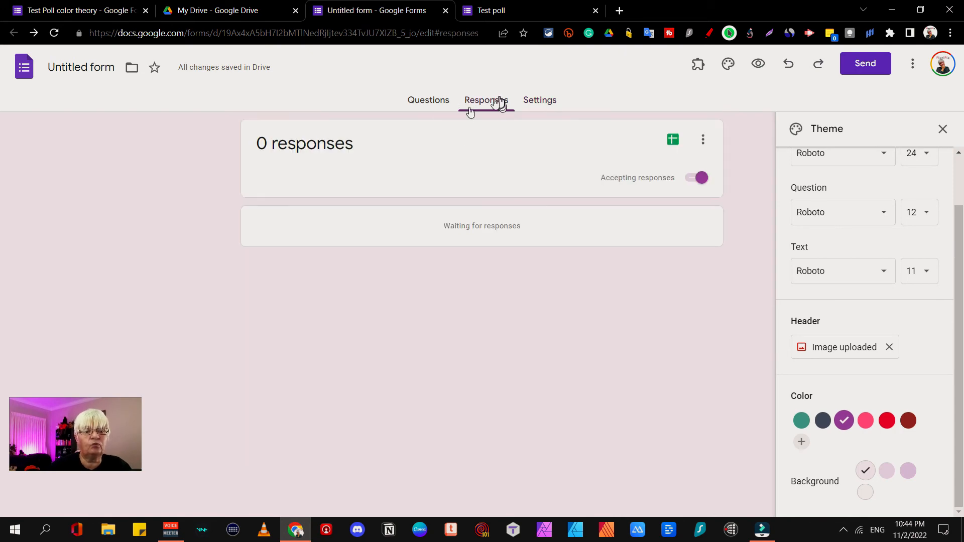
{"action": "left_click", "coordinate": [421, 101]}
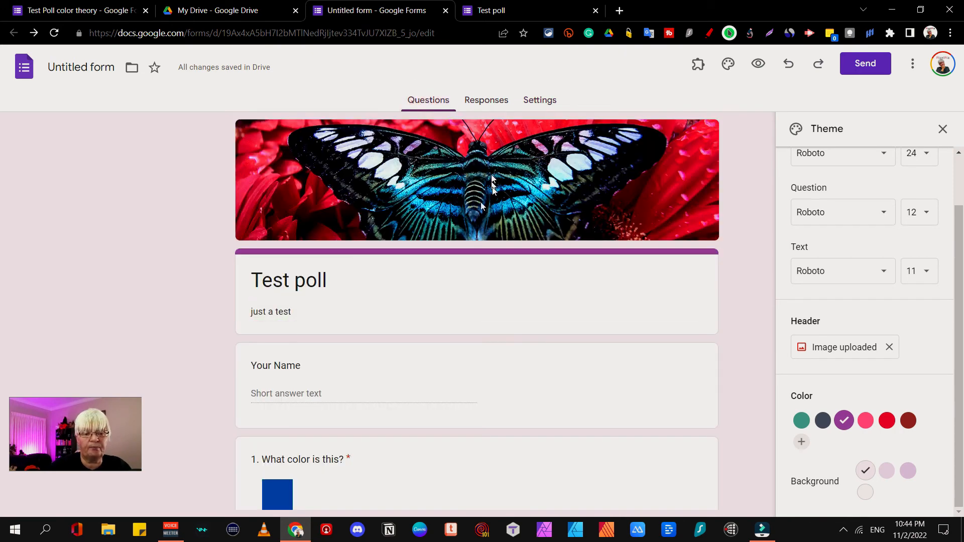
{"action": "scroll", "coordinate": [547, 243], "scroll_direction": "down", "scroll_amount": 5}
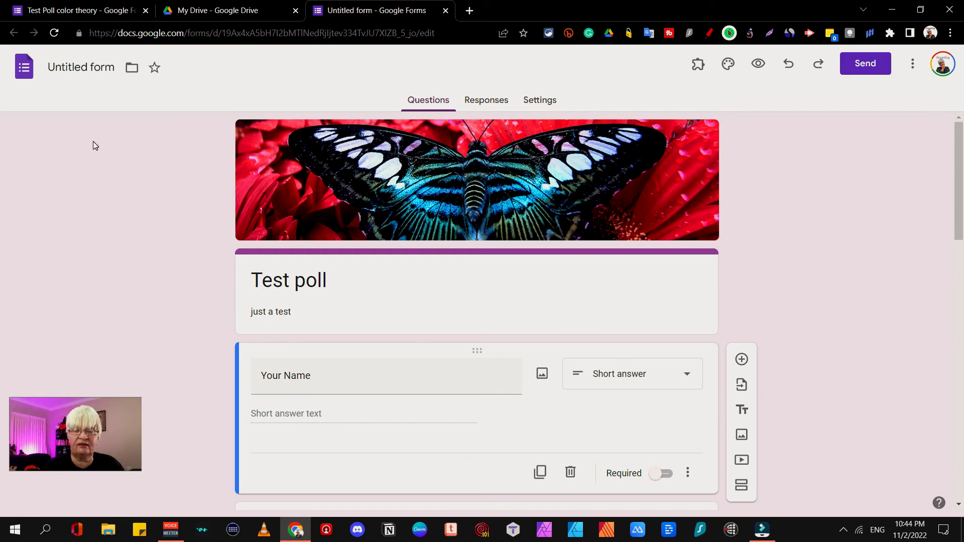
Step: Rename the form file as Test poll and move it into the Forms folder in My Drive
{"action": "left_click", "coordinate": [88, 68]}
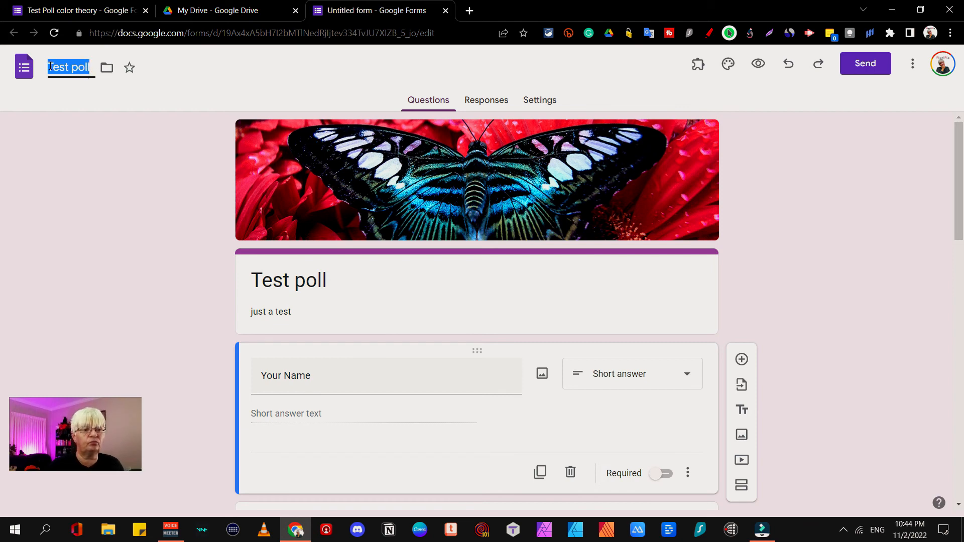
{"action": "left_click", "coordinate": [107, 67]}
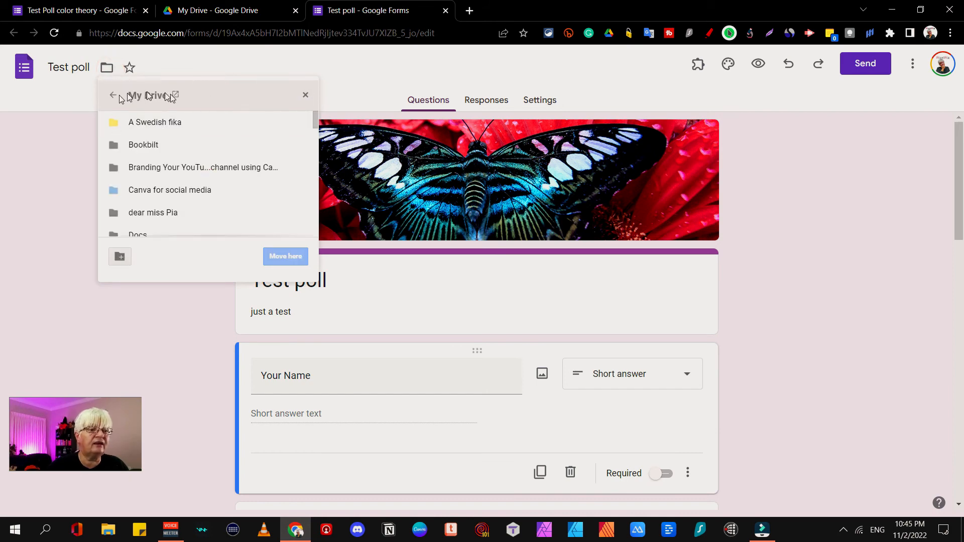
{"action": "scroll", "coordinate": [185, 135], "scroll_direction": "down", "scroll_amount": 3}
{"action": "scroll", "coordinate": [189, 141], "scroll_direction": "up", "scroll_amount": 2}
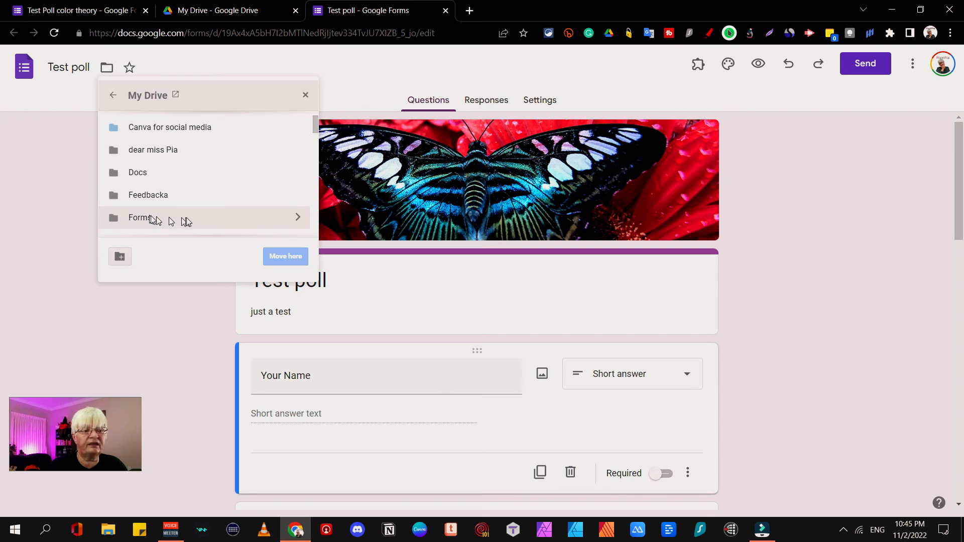
{"action": "double_click", "coordinate": [221, 220]}
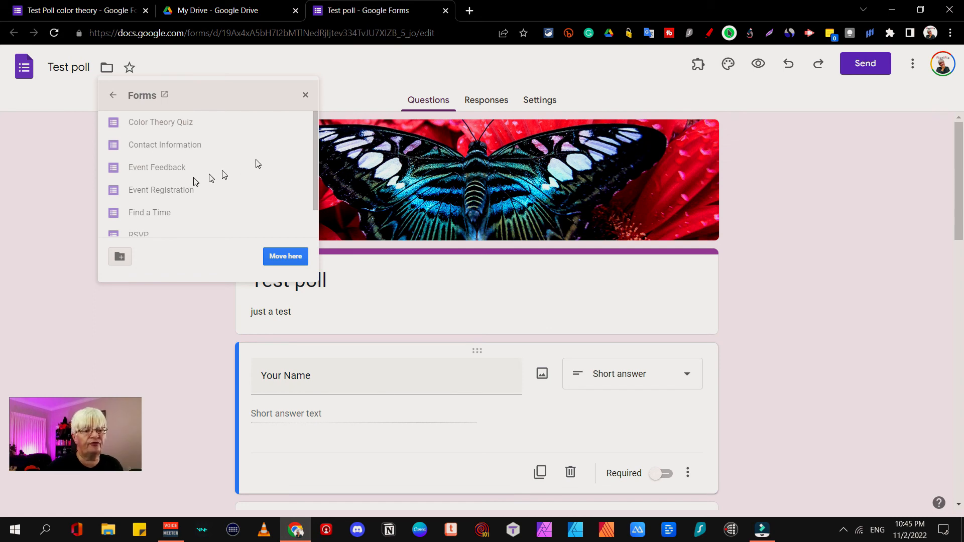
{"action": "left_click", "coordinate": [112, 95]}
{"action": "scroll", "coordinate": [191, 150], "scroll_direction": "down", "scroll_amount": 1}
{"action": "scroll", "coordinate": [177, 168], "scroll_direction": "down", "scroll_amount": 2}
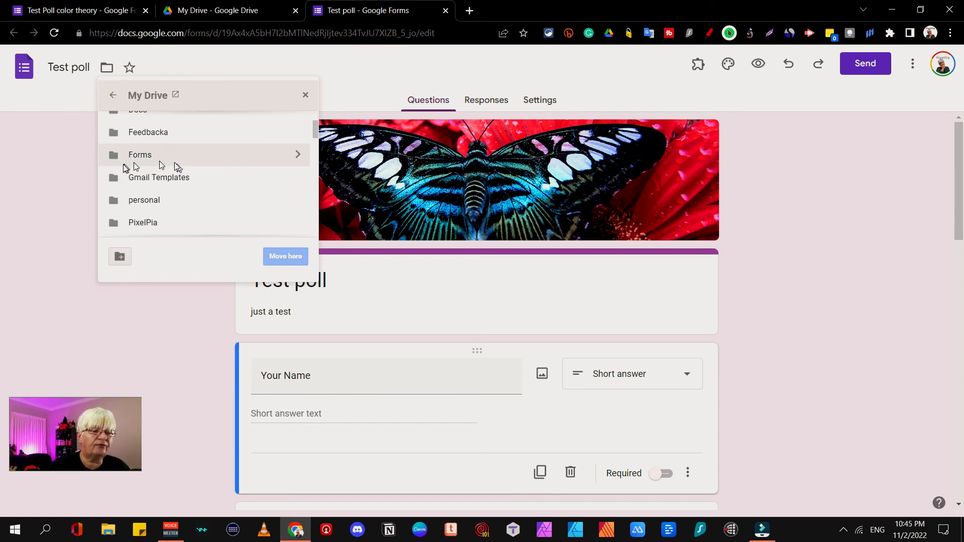
{"action": "left_click", "coordinate": [144, 159]}
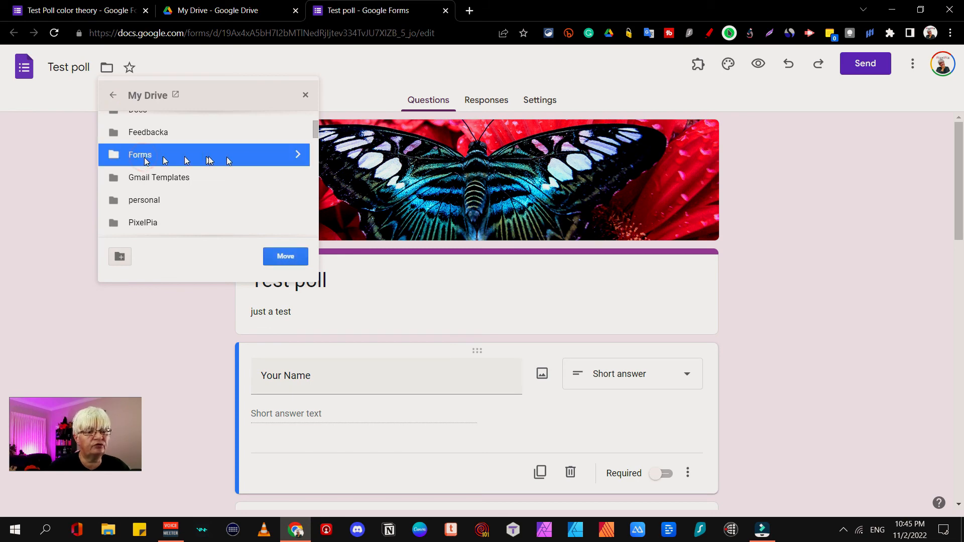
{"action": "double_click", "coordinate": [252, 153]}
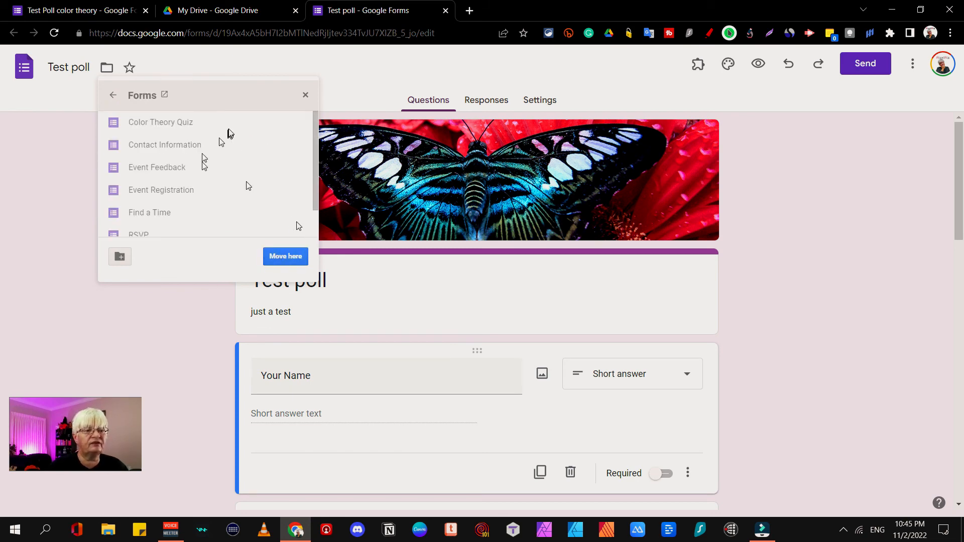
{"action": "left_click", "coordinate": [279, 258]}
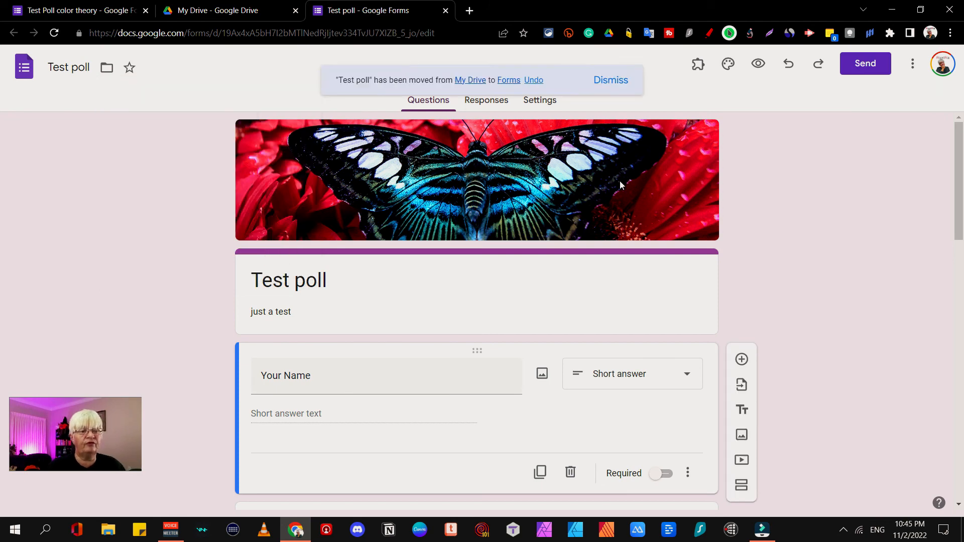
Step: Close the form and open the Forms folder in Google Drive to check for the moved poll
{"action": "left_click", "coordinate": [445, 11]}
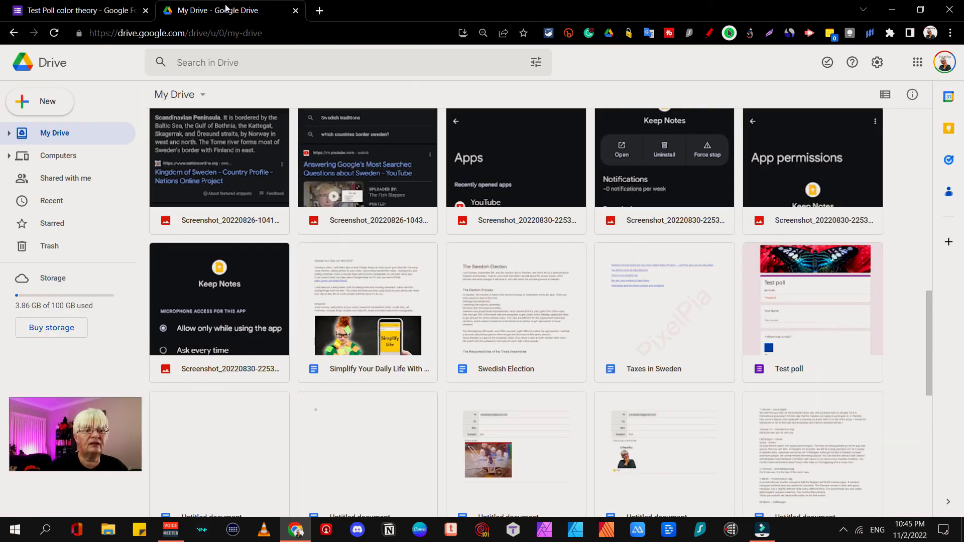
{"action": "scroll", "coordinate": [309, 194], "scroll_direction": "up", "scroll_amount": 10}
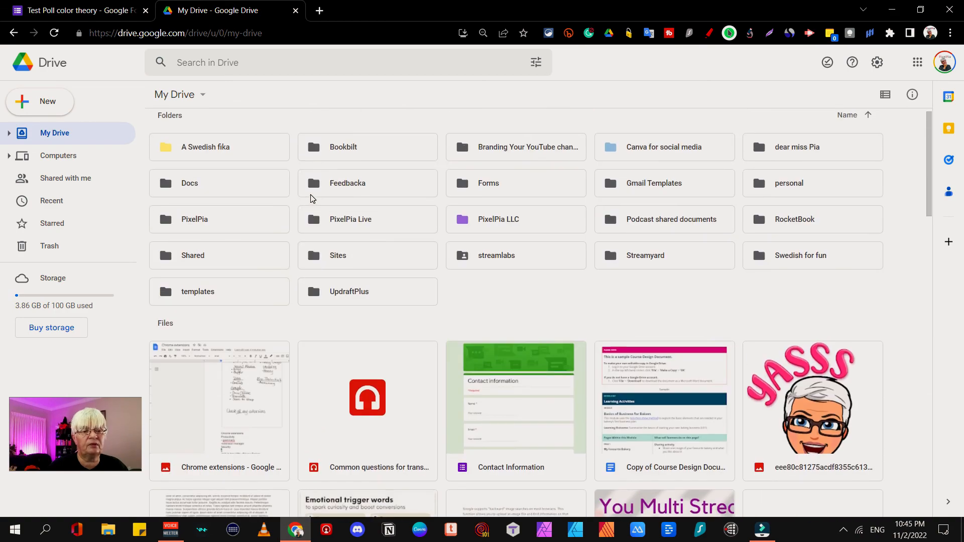
{"action": "double_click", "coordinate": [514, 191]}
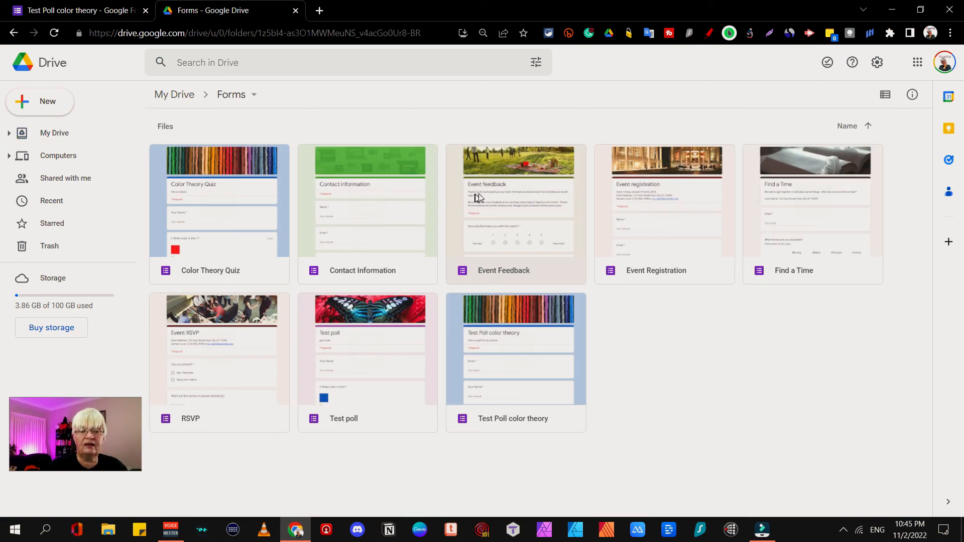